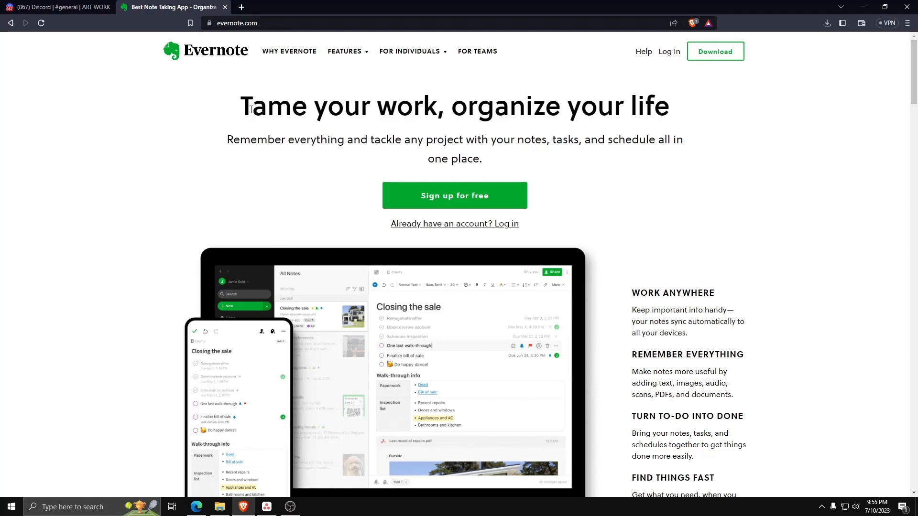
Step: Read the Evernote home page's headline, key benefits and press quotes
drag(251, 110, 679, 125)
double_click(243, 110)
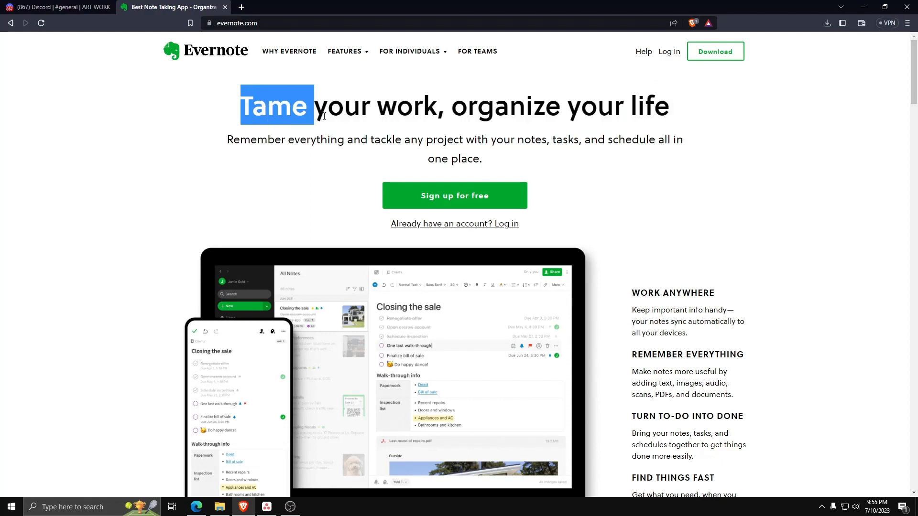
drag(243, 110, 410, 163)
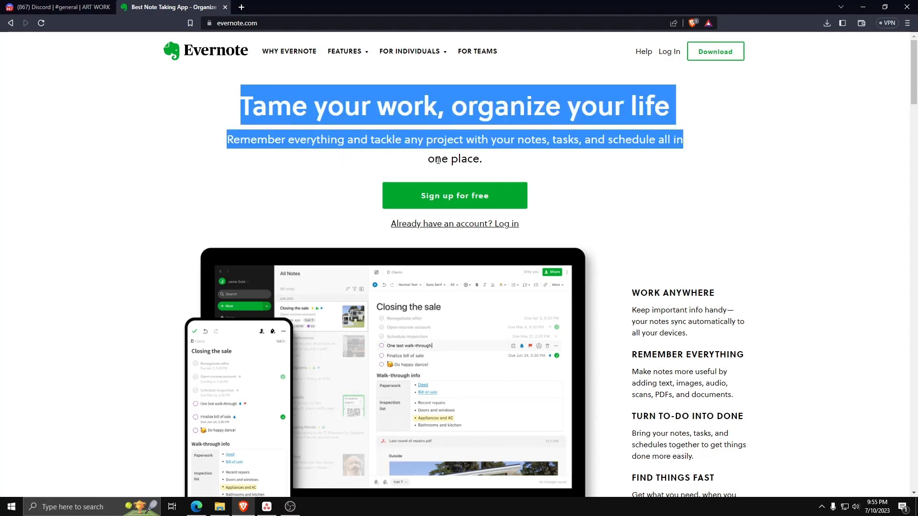
click(138, 222)
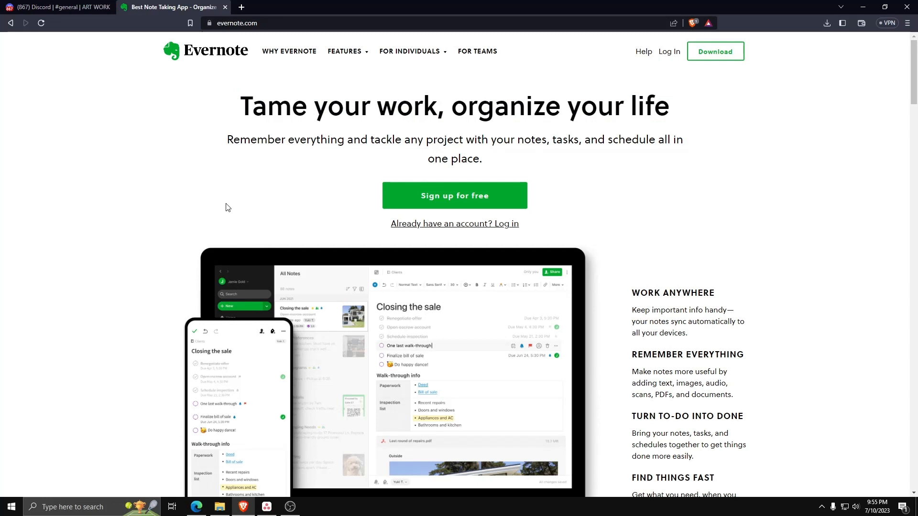
scroll(226, 206, down, 2)
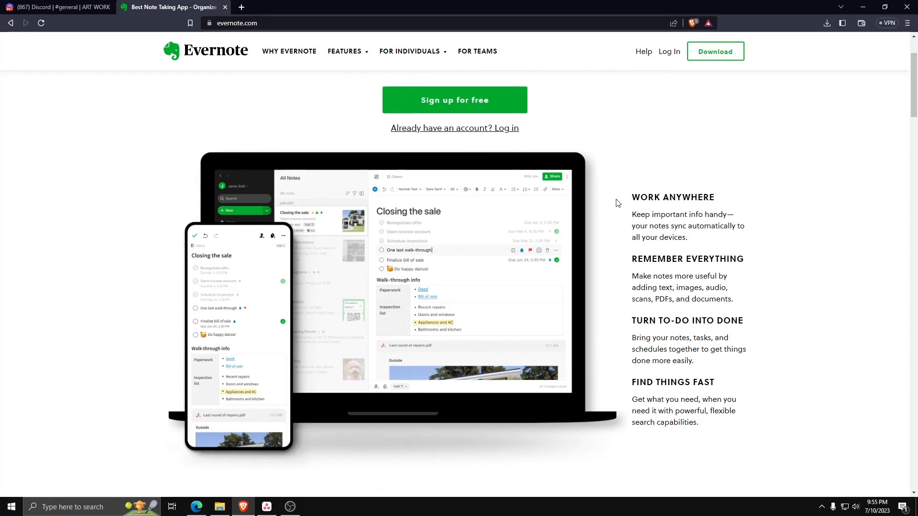
scroll(612, 283, down, 1)
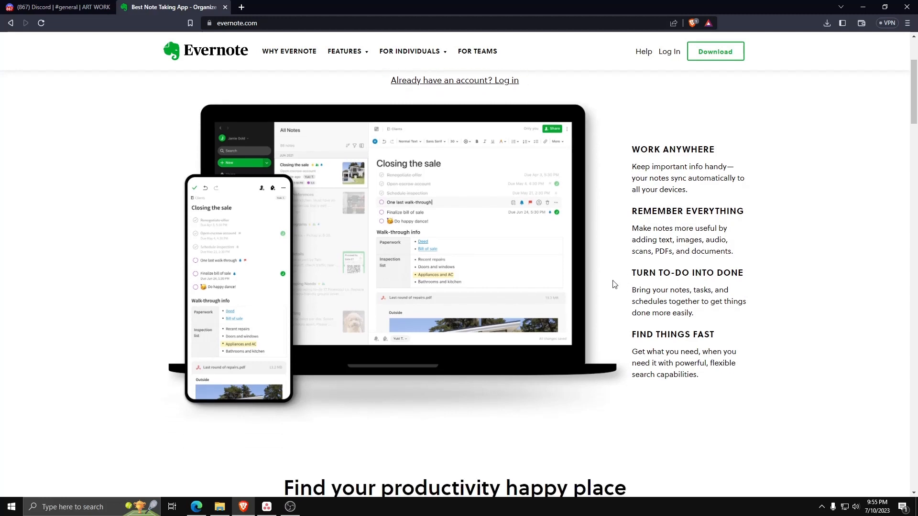
scroll(612, 282, down, 1)
scroll(606, 278, down, 1)
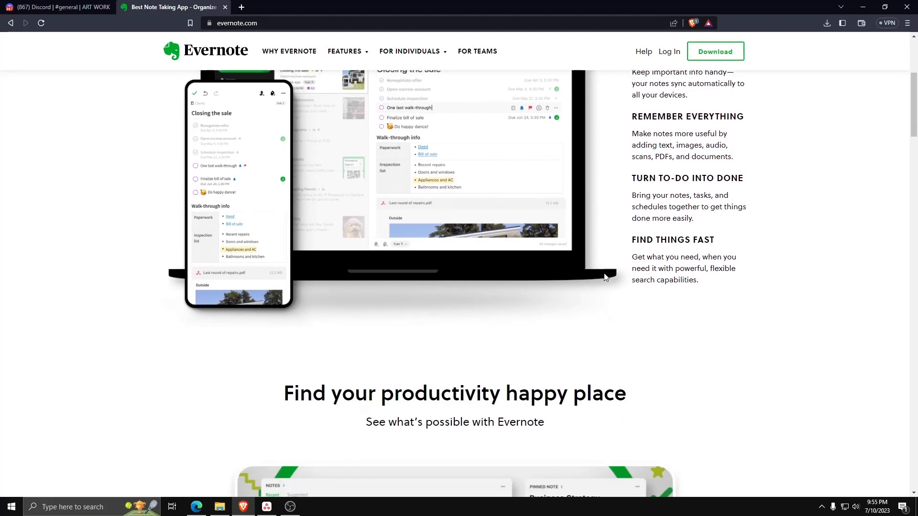
scroll(605, 277, down, 5)
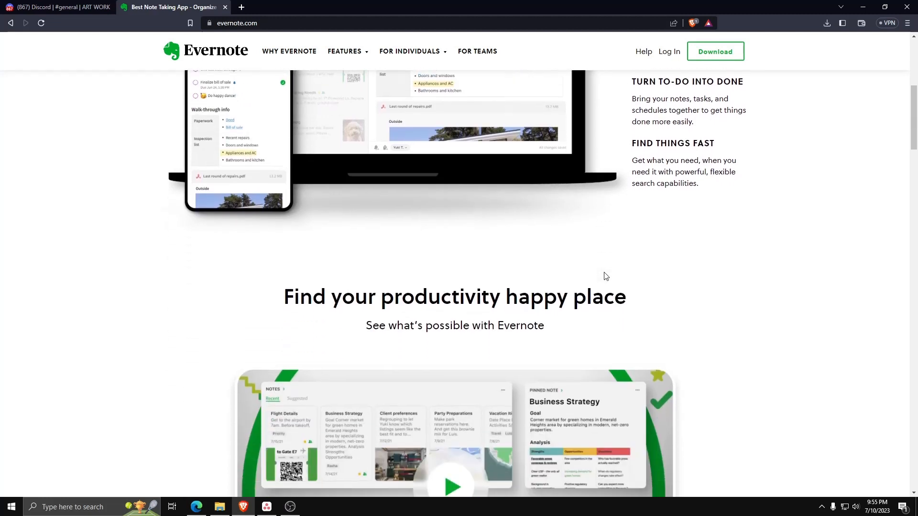
scroll(605, 277, down, 6)
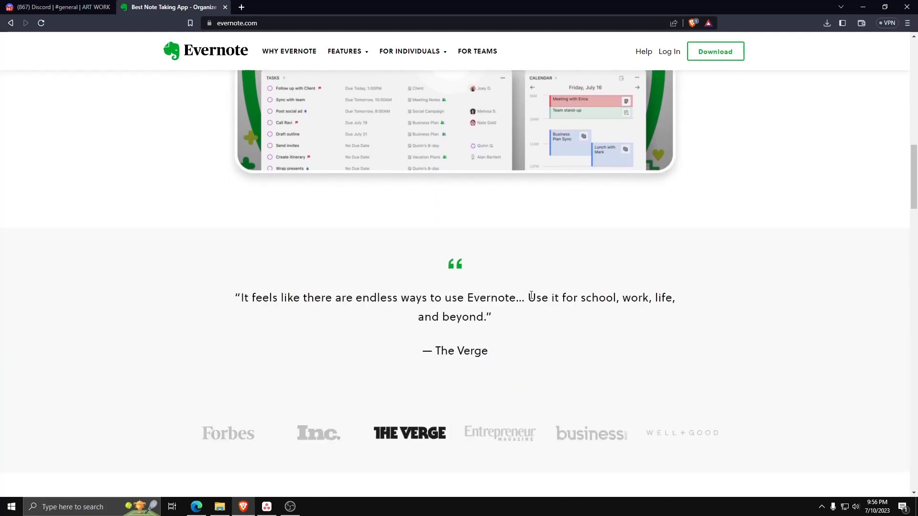
scroll(502, 353, down, 3)
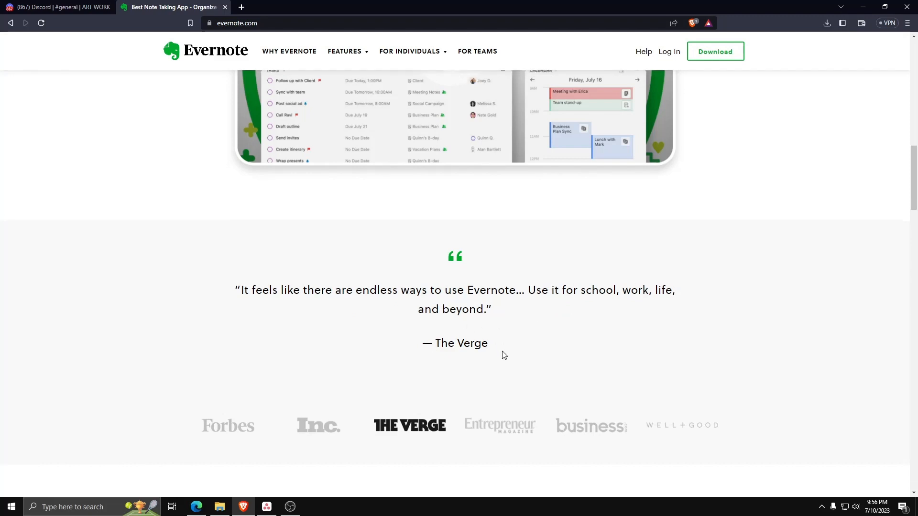
Step: Review the home page's feature sections, pricing plans and footer links, and return to the sign-up offer
scroll(502, 352, down, 5)
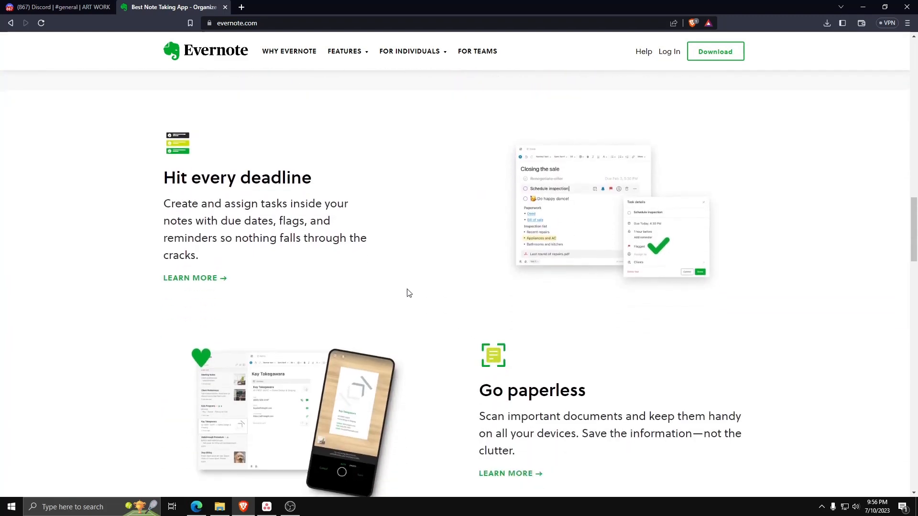
scroll(416, 287, down, 5)
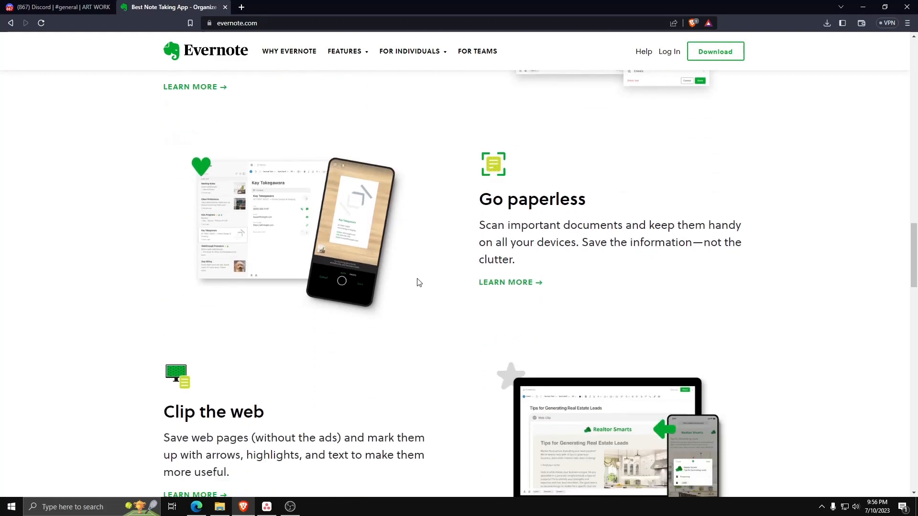
scroll(420, 280, down, 5)
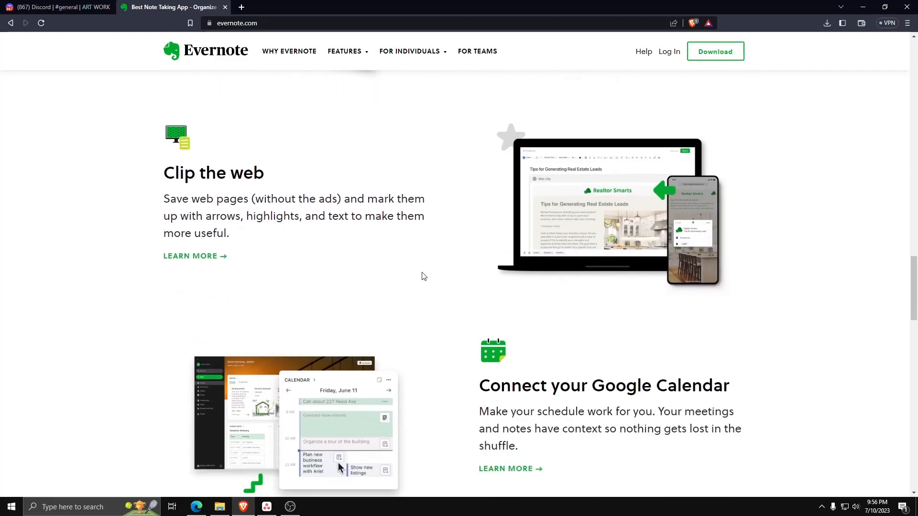
scroll(424, 277, down, 6)
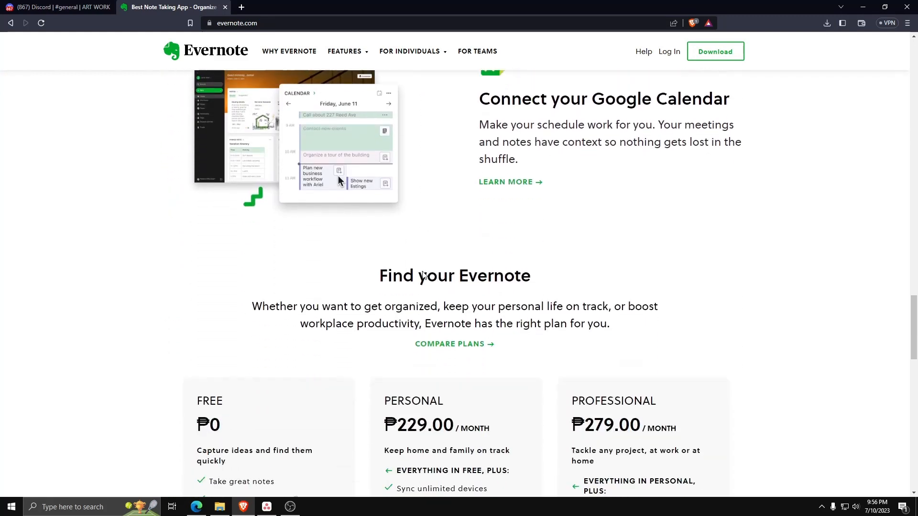
scroll(423, 270, down, 7)
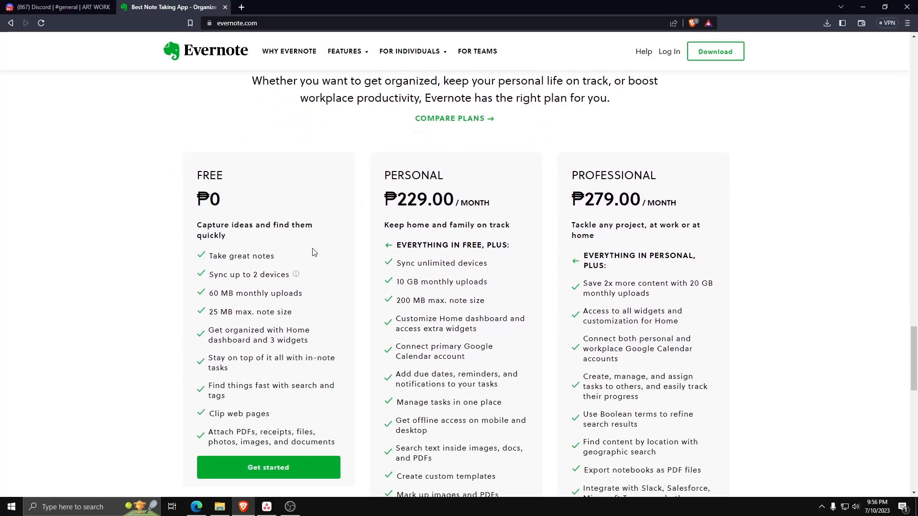
scroll(318, 249, down, 6)
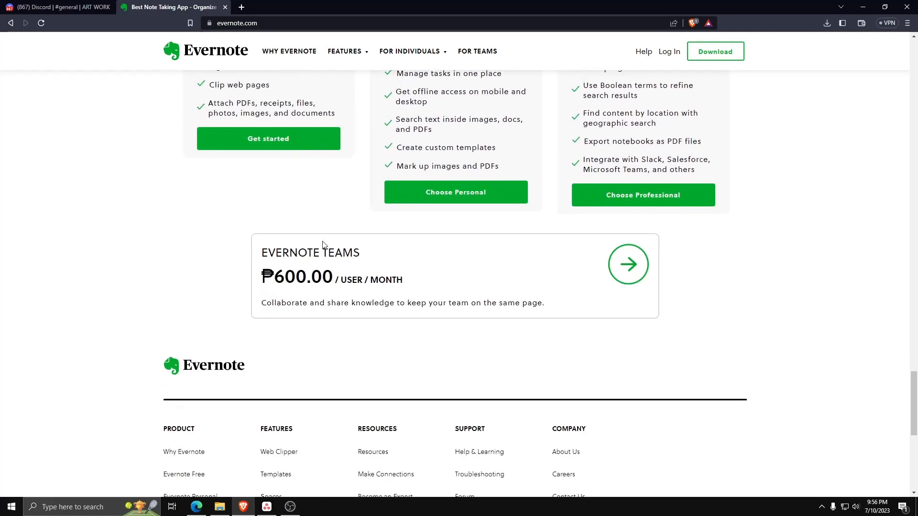
scroll(325, 245, down, 6)
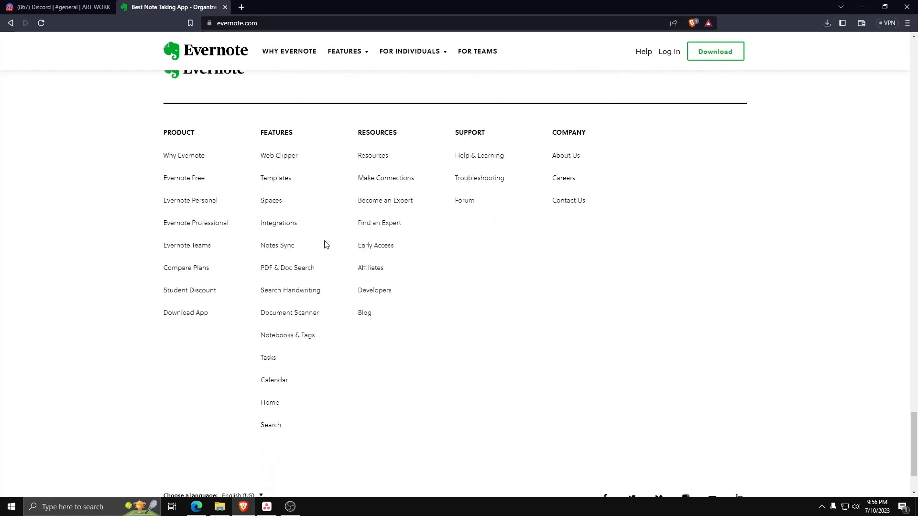
scroll(328, 244, up, 20)
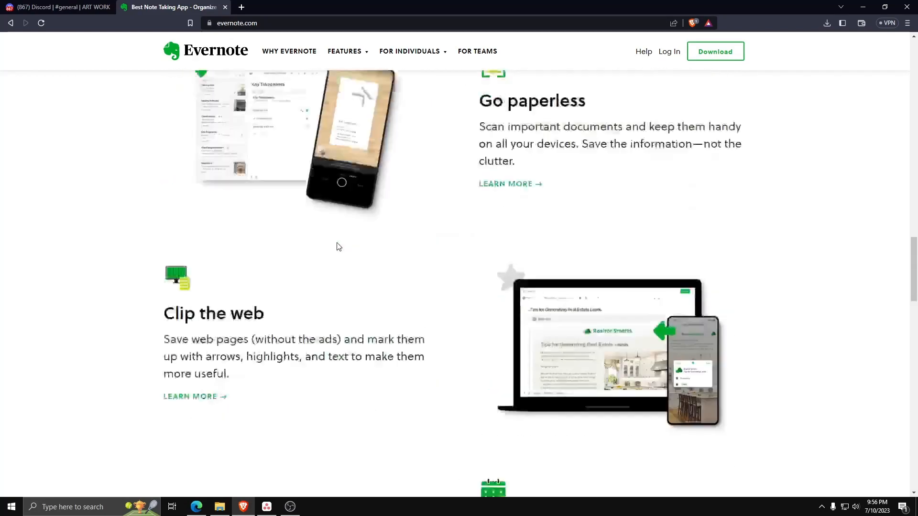
scroll(338, 246, up, 20)
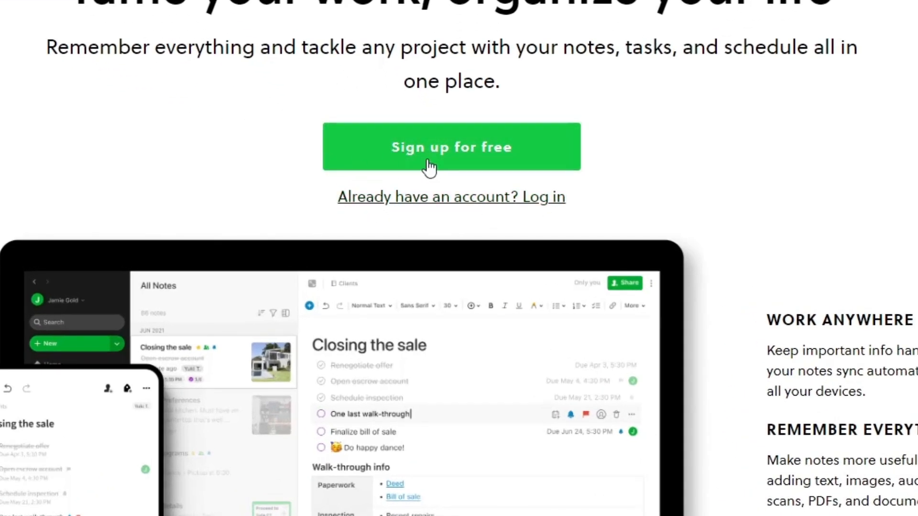
Step: Sign up for Evernote on the Free plan using a Google account
click(429, 167)
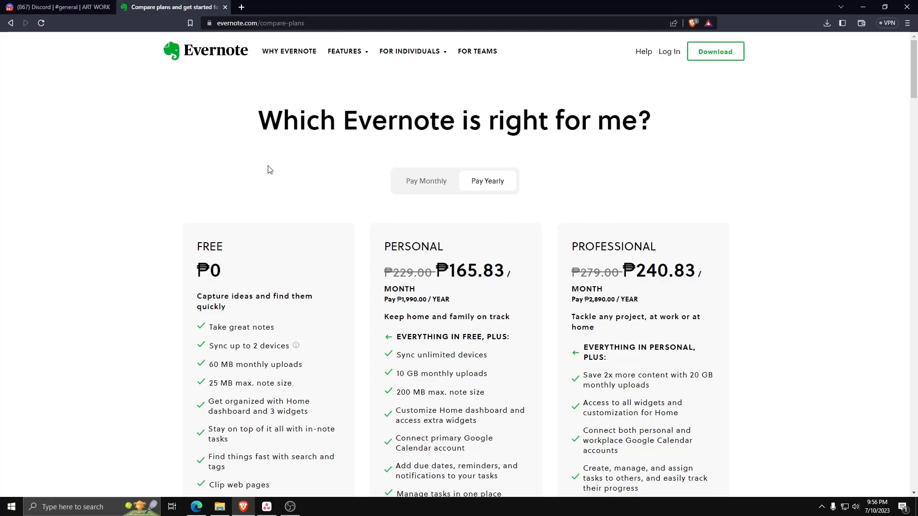
scroll(270, 169, down, 2)
scroll(268, 166, down, 2)
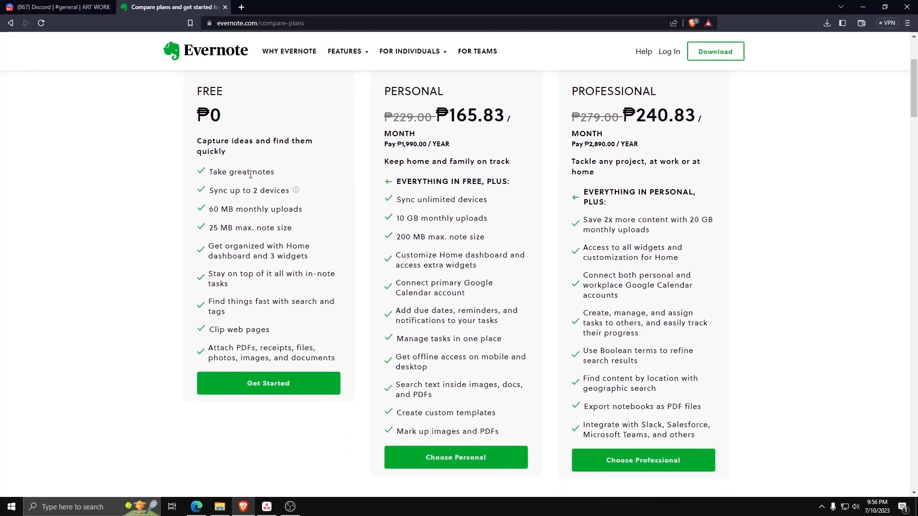
click(266, 355)
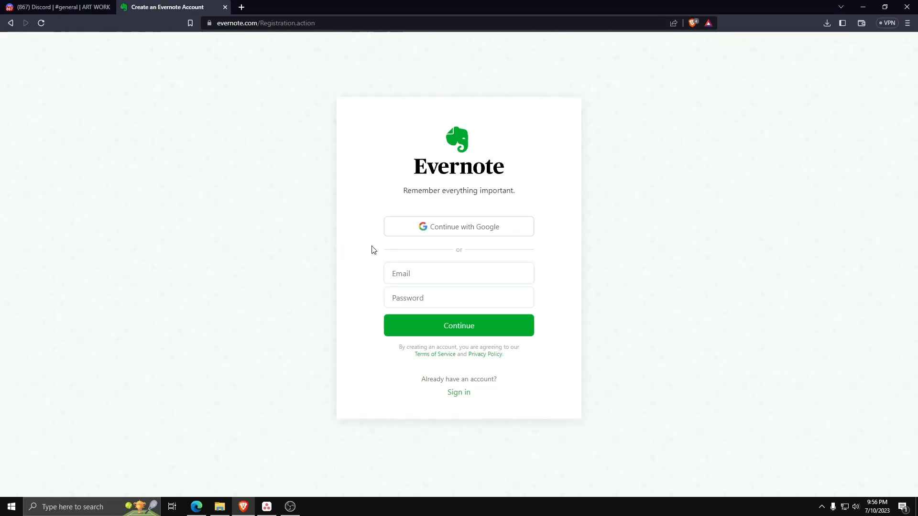
click(433, 228)
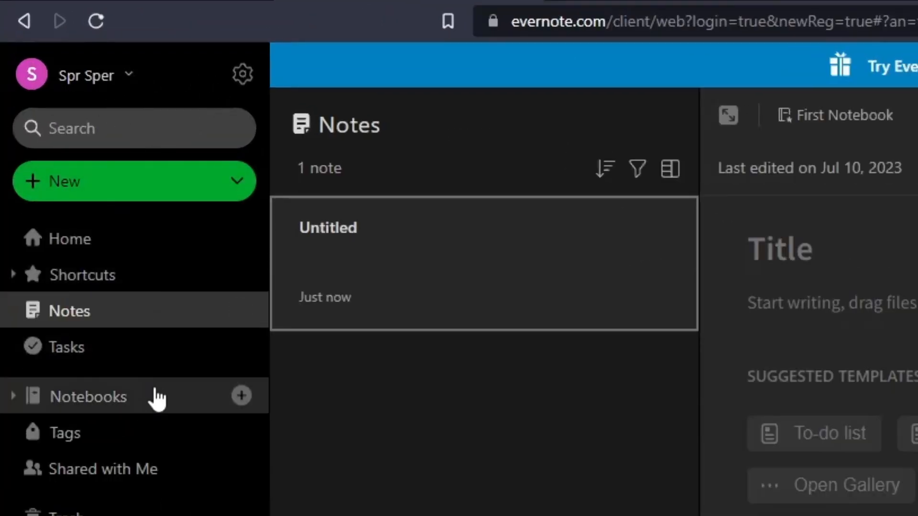
click(239, 183)
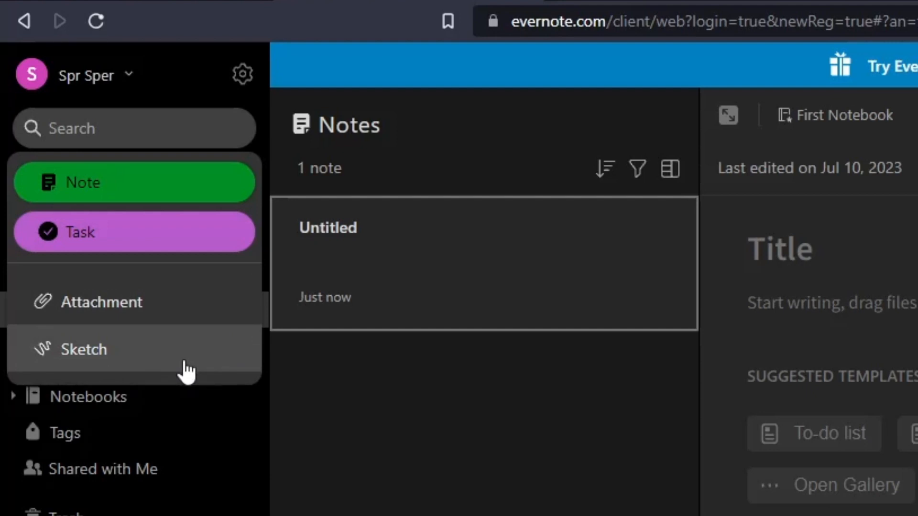
key(Escape)
key(Escape)
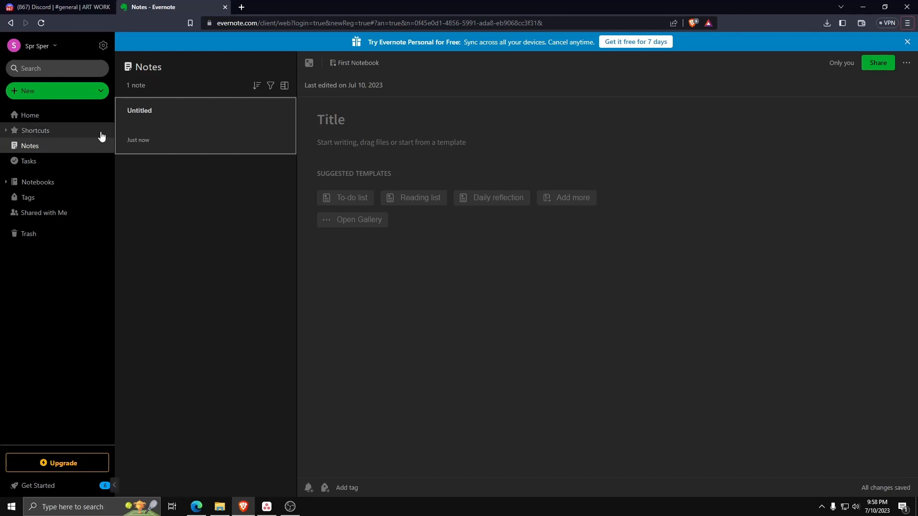
Step: Go to the Home dashboard and create a new note from there
click(98, 116)
click(90, 88)
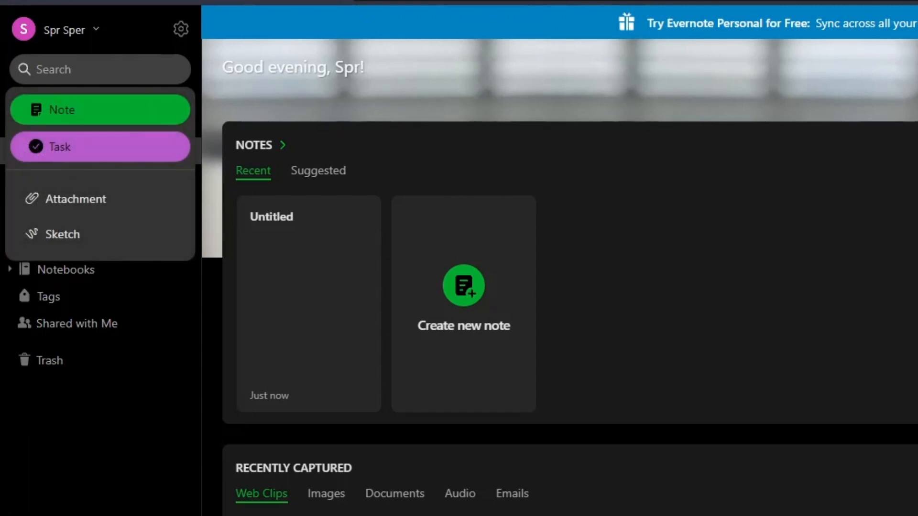
click(96, 112)
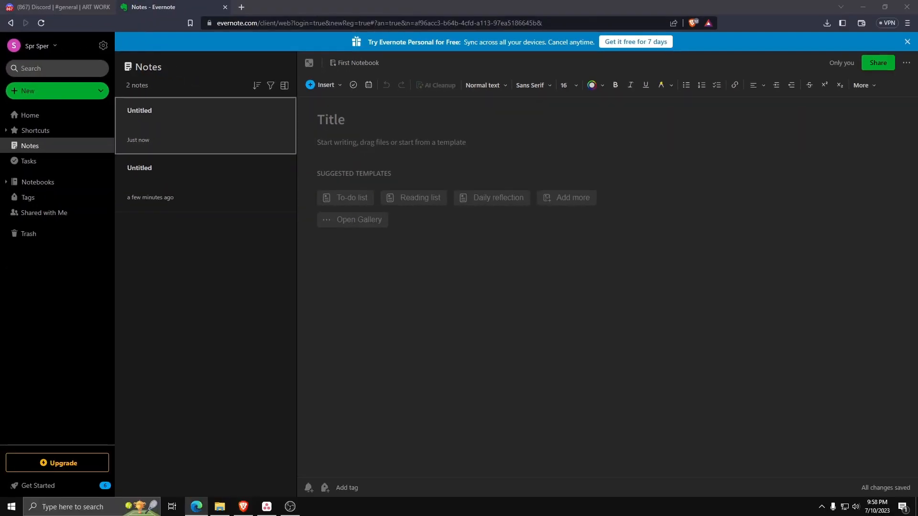
Step: Expand the new note to fill the window and title it "DAILY NOTE"
click(361, 139)
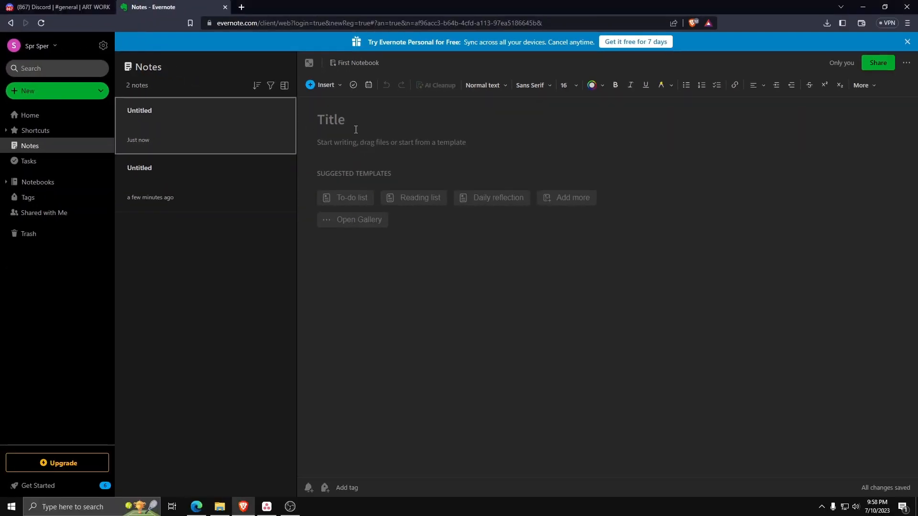
click(309, 63)
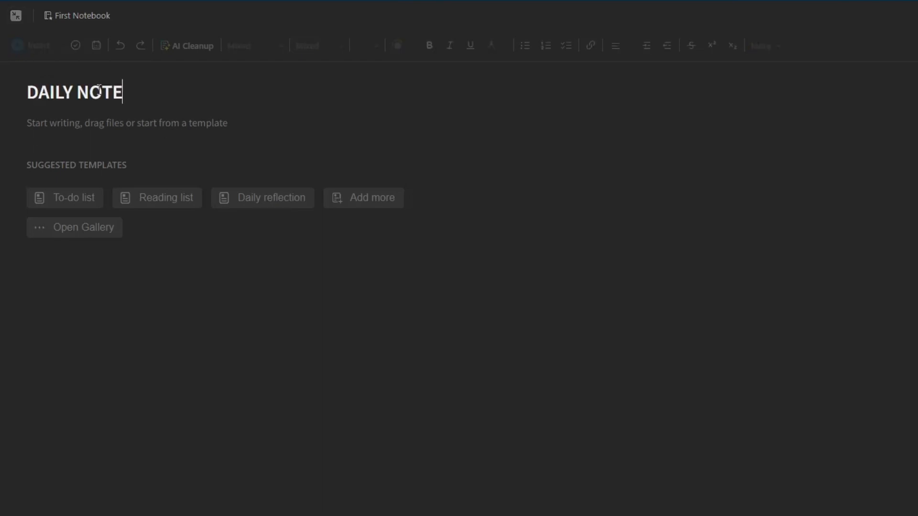
key(Return)
Step: Enter "sample text..." as the body of the DAILY NOTE note
click(88, 128)
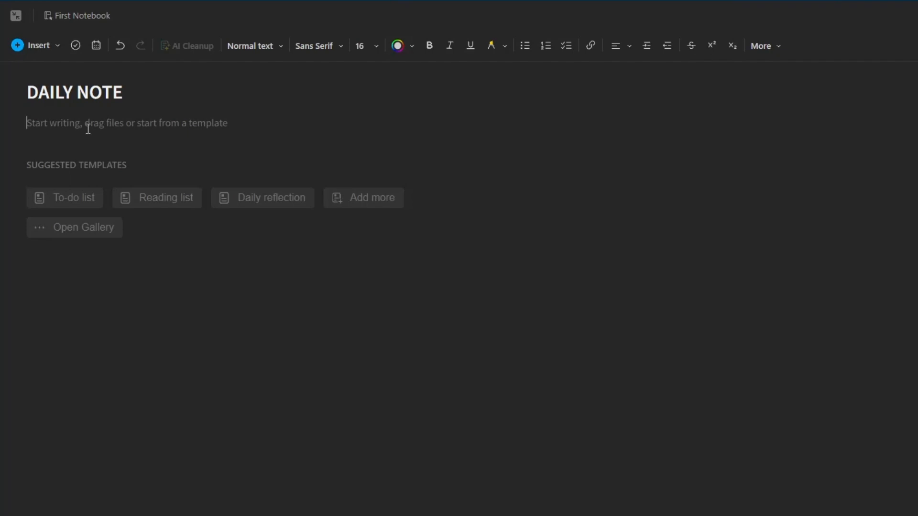
text(sample text)
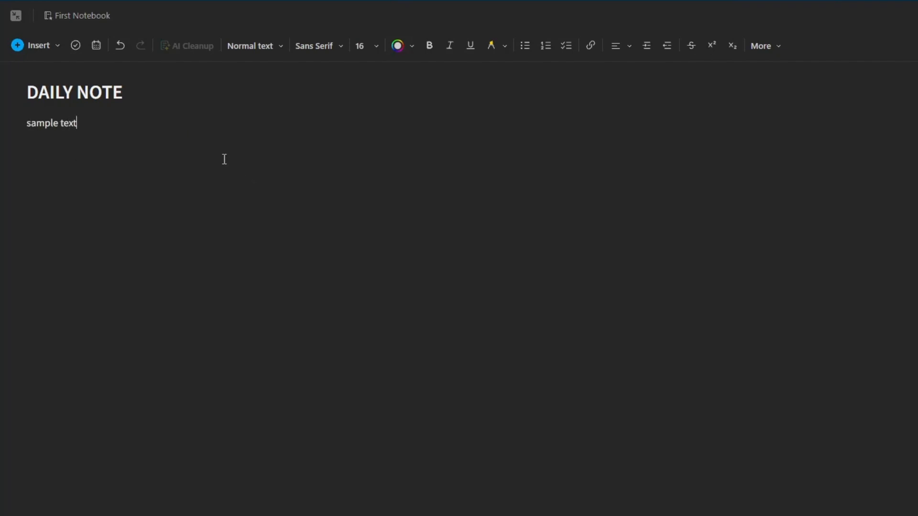
text(...)
Step: Try inserting a checkbox after the sample text, and remove it again
click(53, 46)
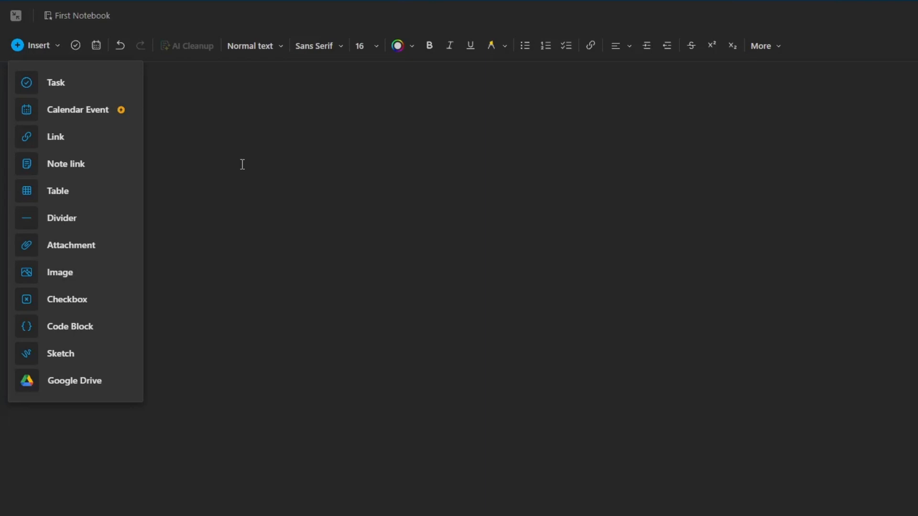
click(89, 300)
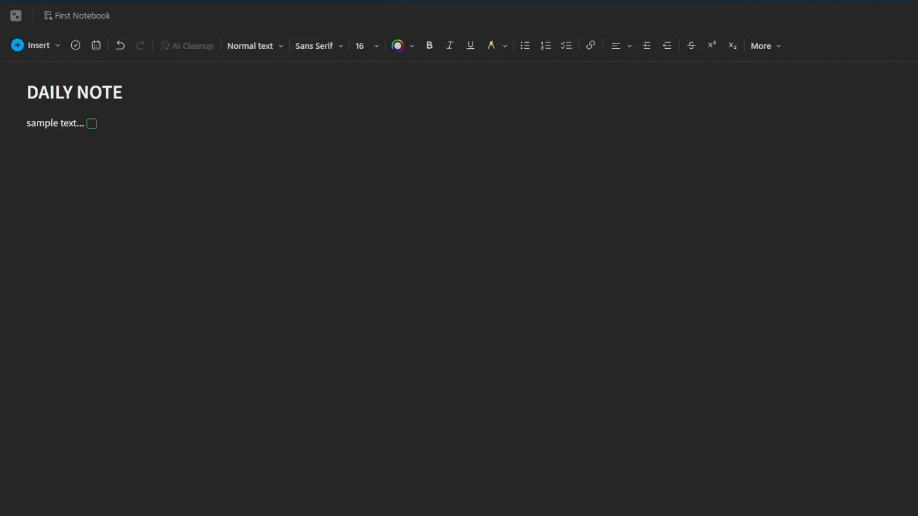
key(BackSpace)
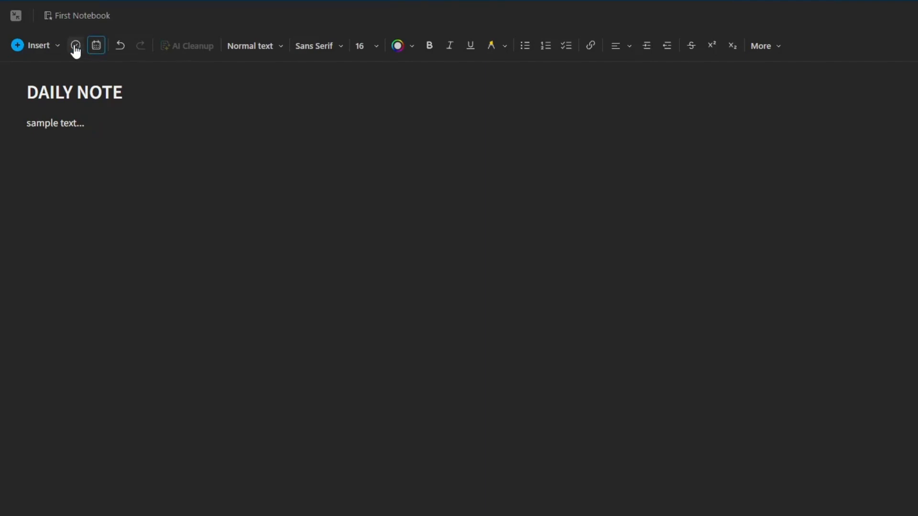
Step: Turn the "sample text..." line into a task and add two more empty tasks below it
click(75, 47)
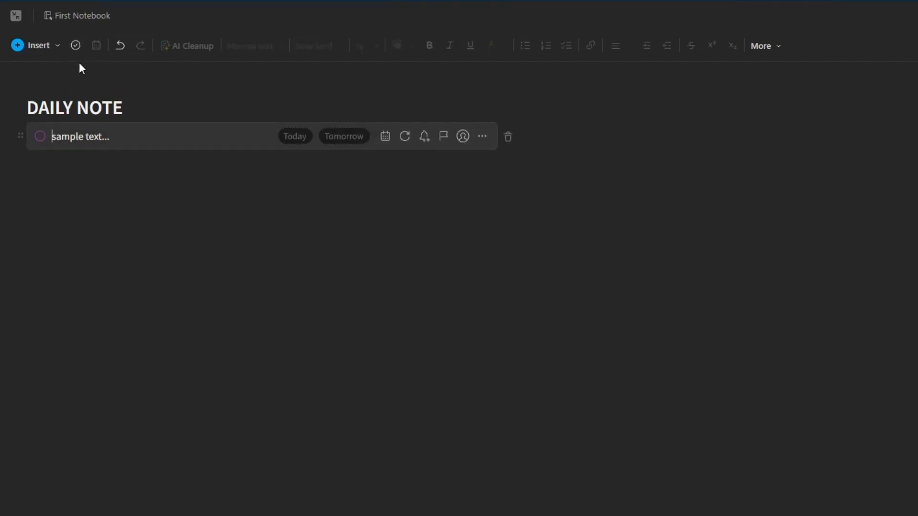
click(77, 48)
click(77, 48)
click(131, 138)
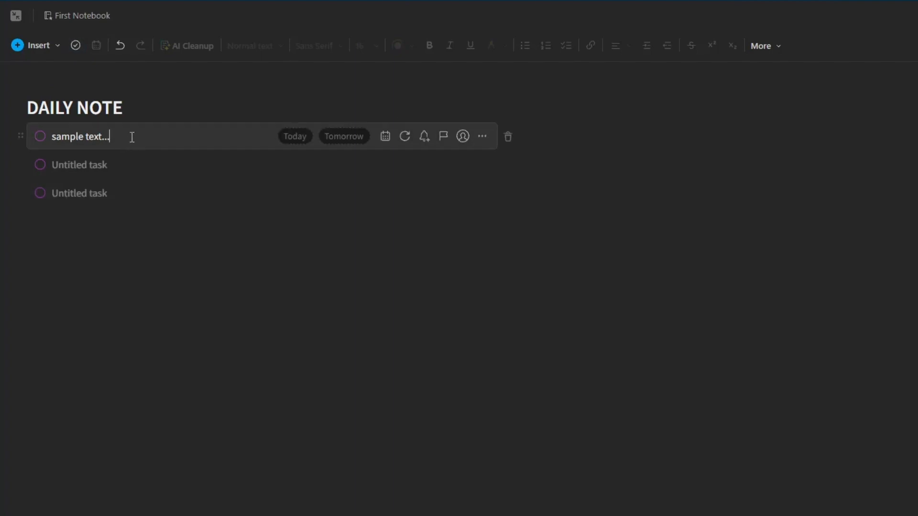
Step: Name the three tasks "Exercise", "Clean the house" and "Wash the dishes", from first to last
triple_click(138, 137)
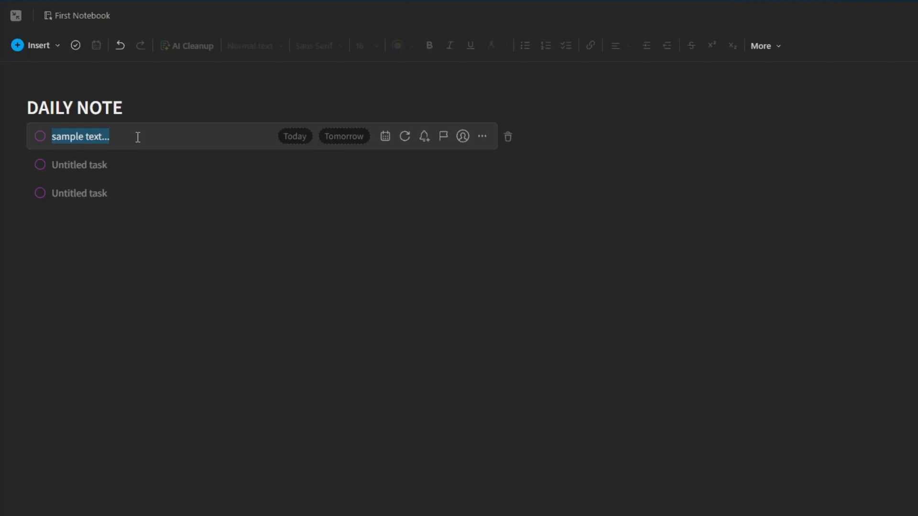
text(Exercise)
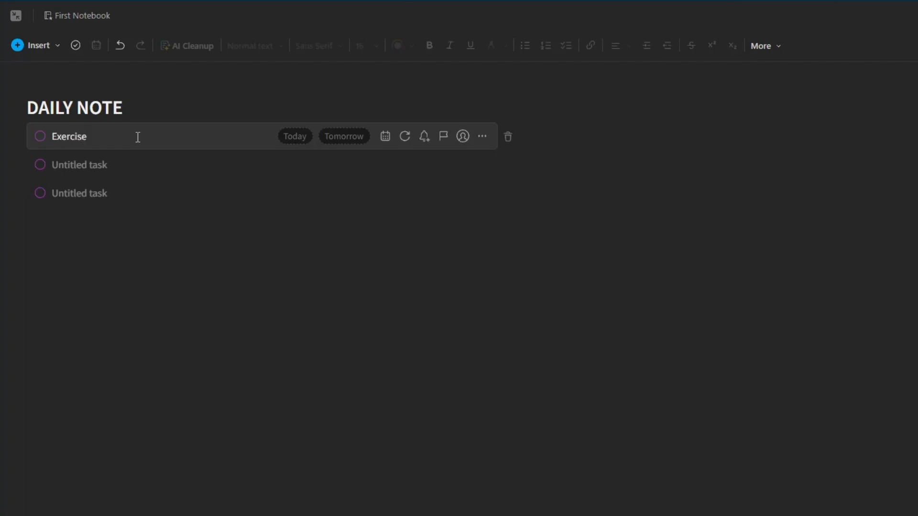
click(140, 169)
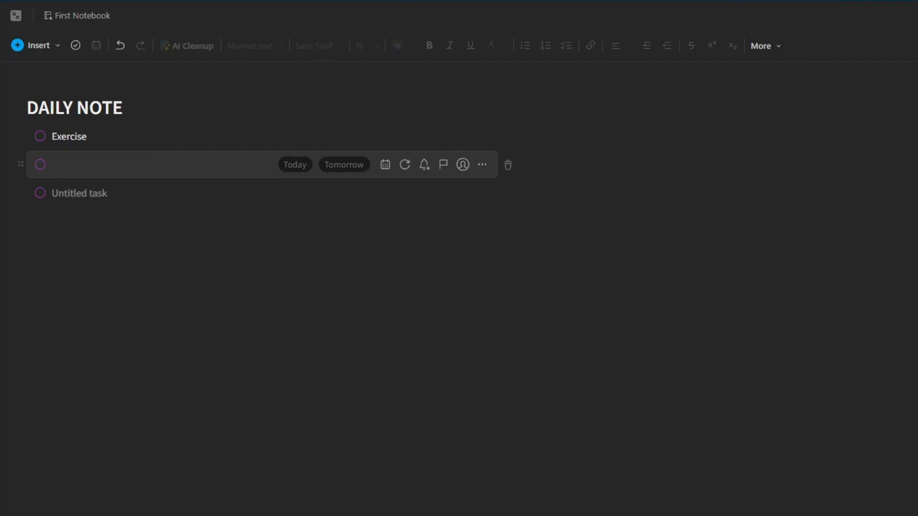
key(BackSpace)
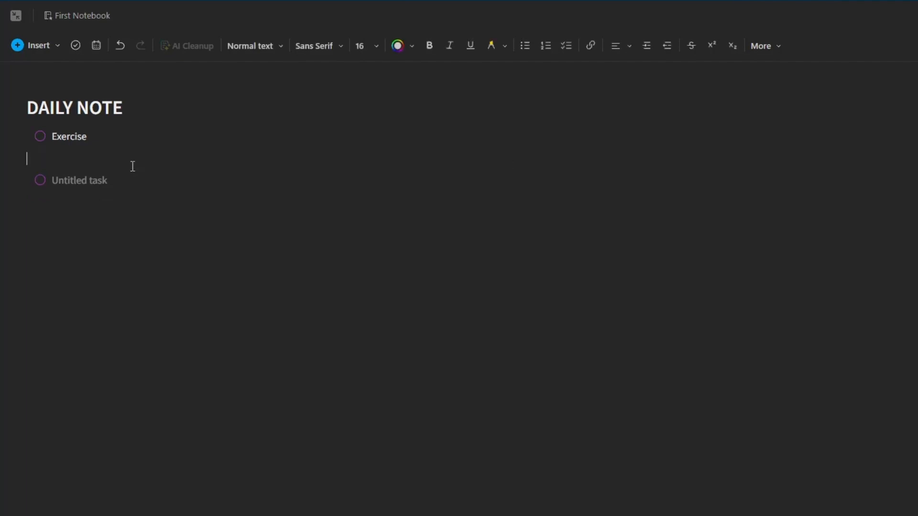
key(ctrl+z)
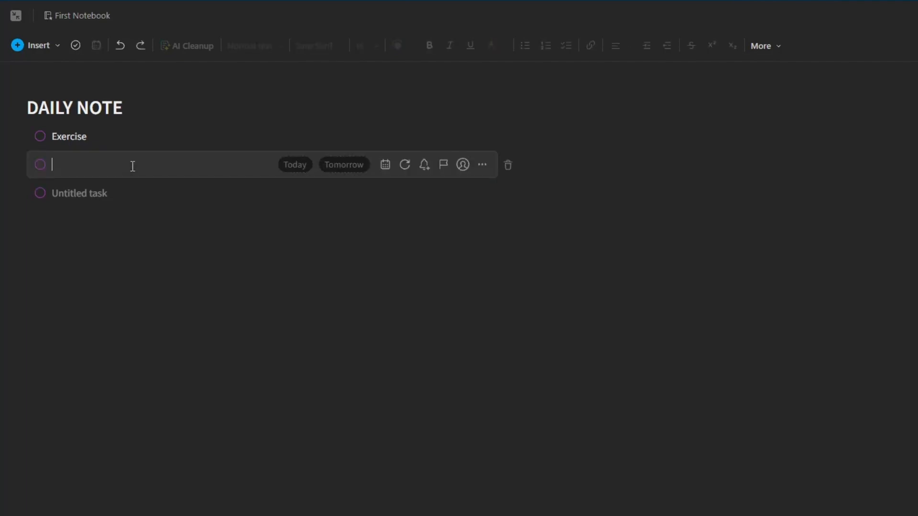
text(Clean the house)
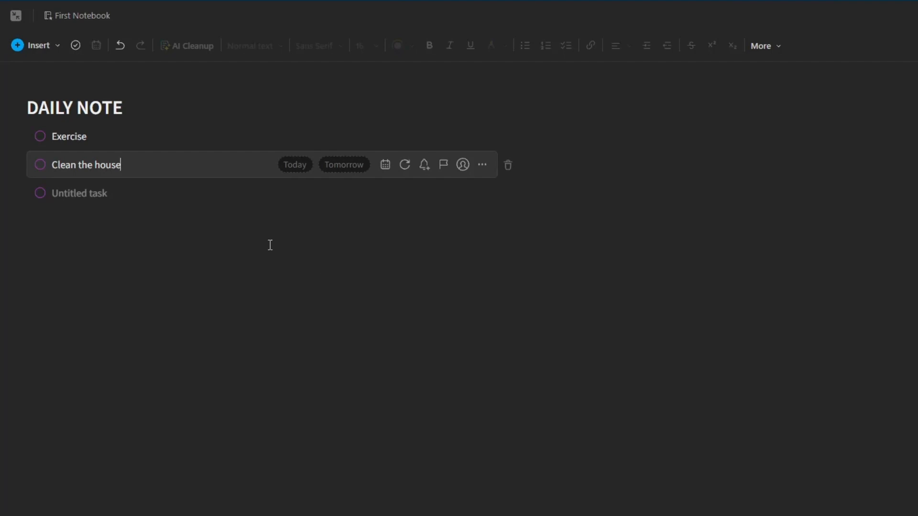
click(118, 199)
text(Wash the)
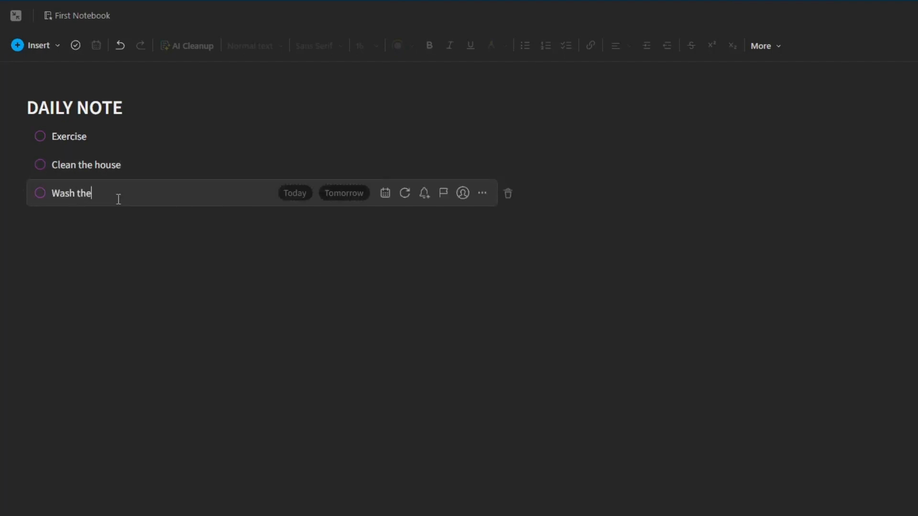
text( dishes)
Step: Insert a divider below the "Wash the dishes" task
click(50, 45)
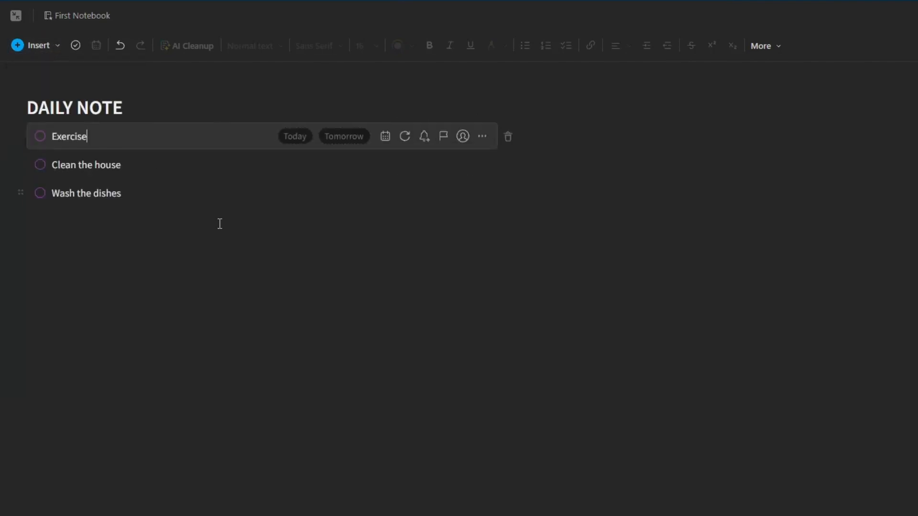
click(222, 205)
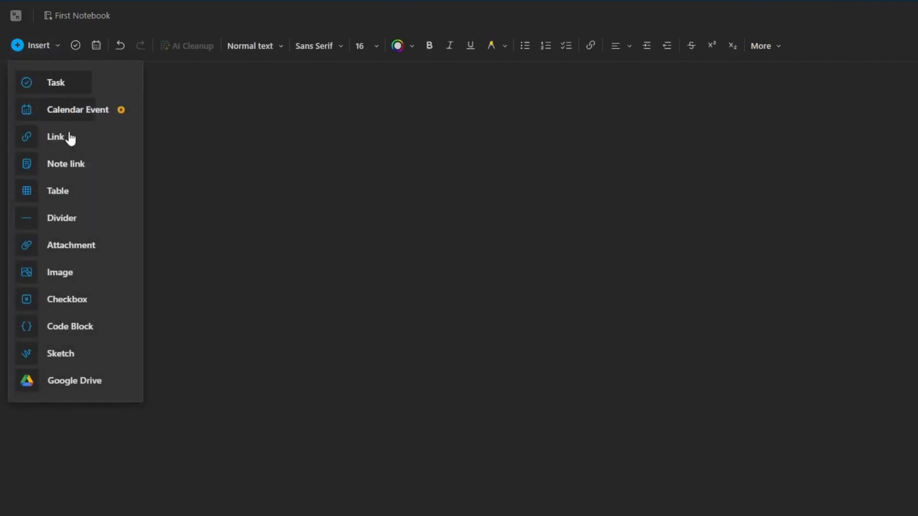
click(80, 220)
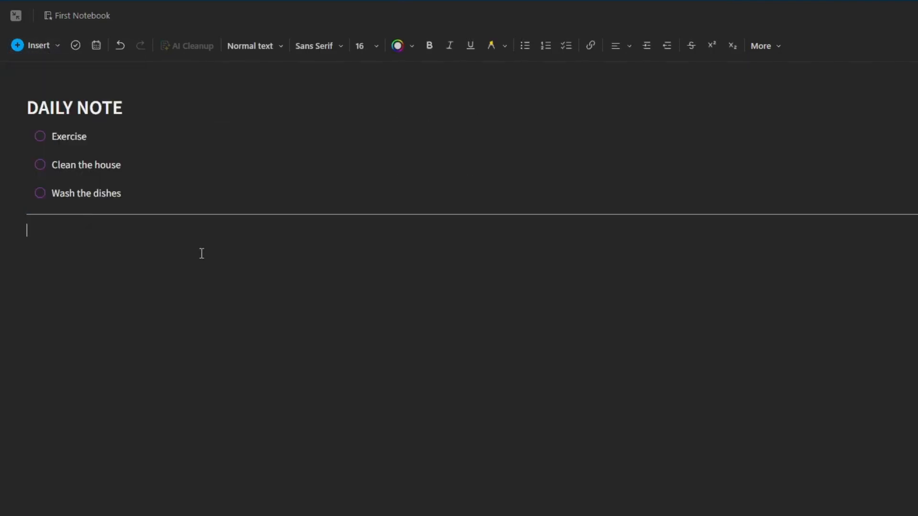
Step: Insert a table below the divider with three rows and three columns, and narrow its first column to about half width
click(51, 44)
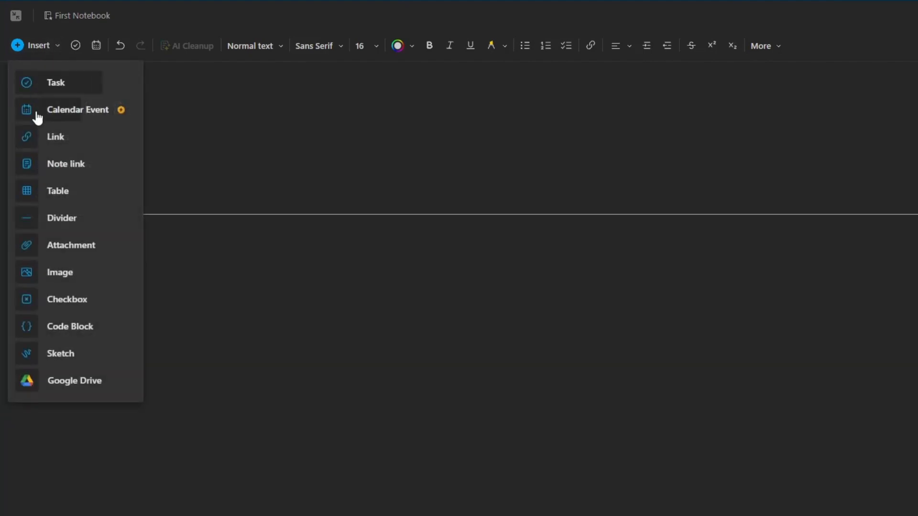
click(74, 201)
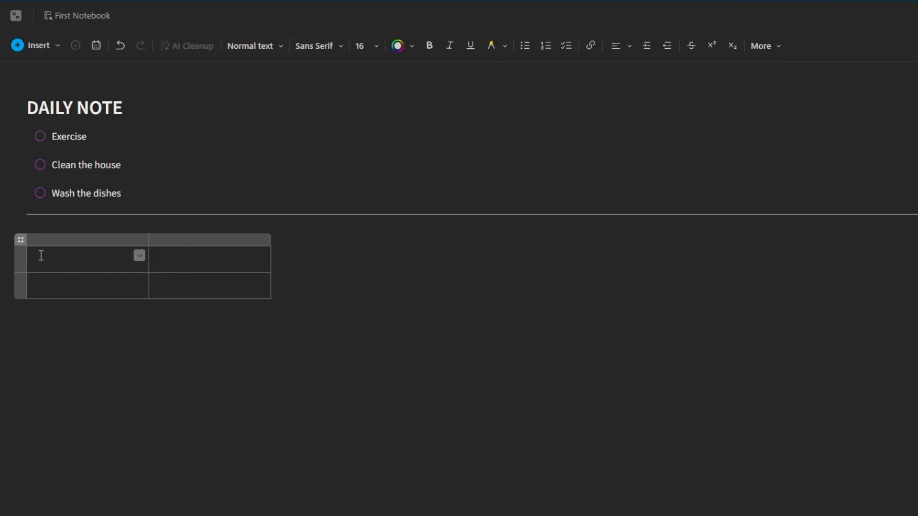
click(13, 248)
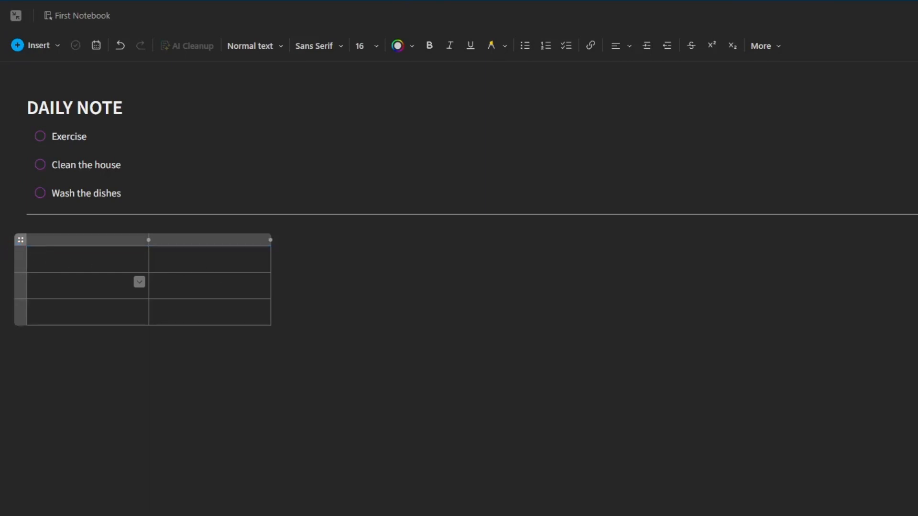
click(28, 232)
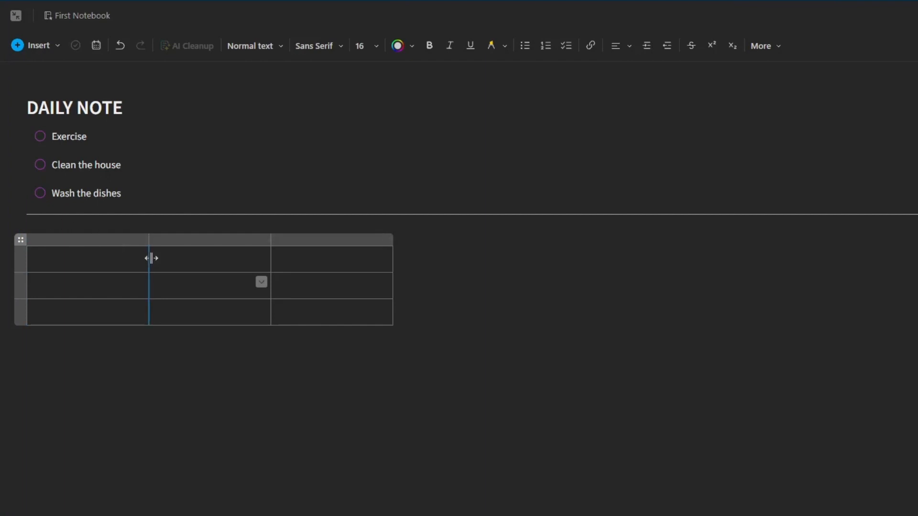
drag(149, 258, 87, 258)
Step: Fill the table's first column with "Clean", "Sweep" and "Wash", one word per row
click(61, 258)
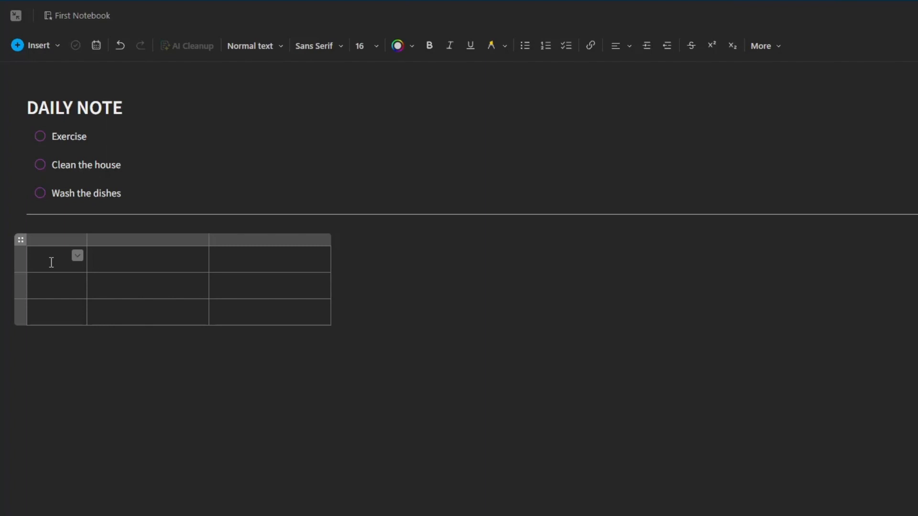
text(clean)
key(Tab)
click(53, 289)
text(Sweep)
click(60, 318)
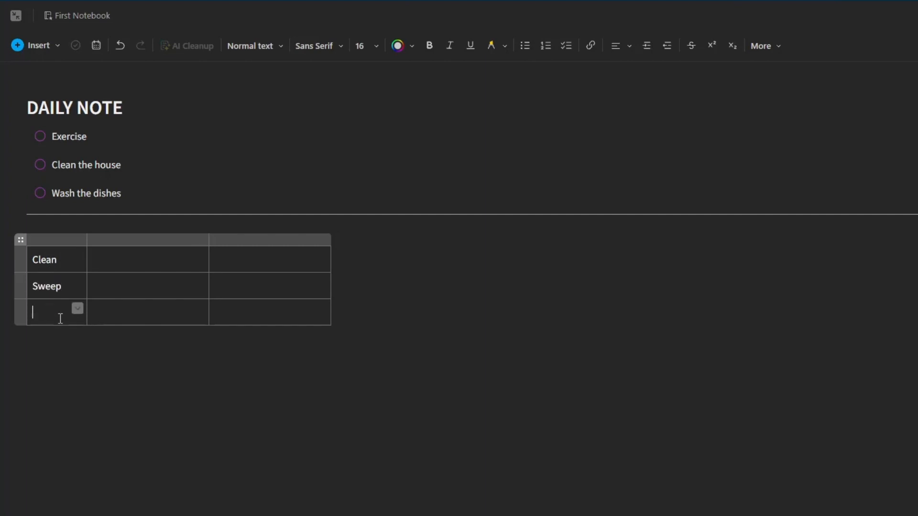
text(Wash)
click(299, 344)
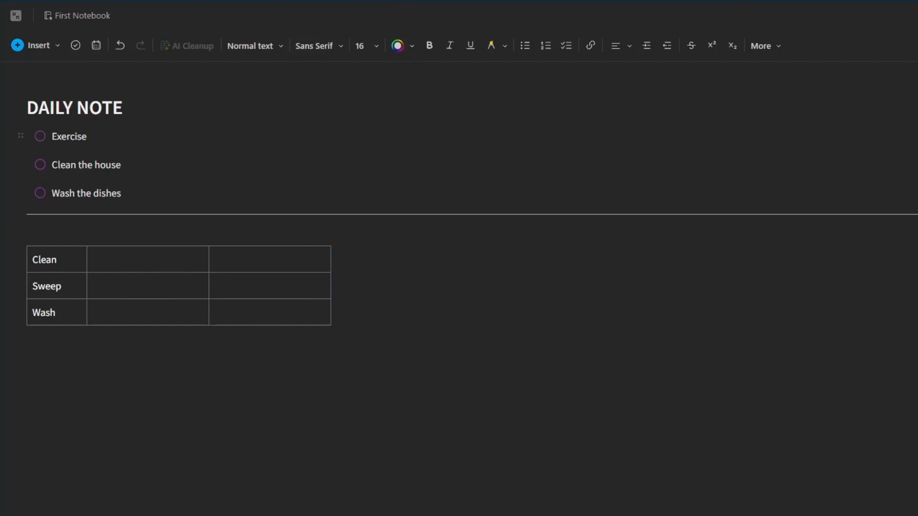
Step: Set the text colour to light grey and turn on yellow highlighting for new text below the table
click(412, 46)
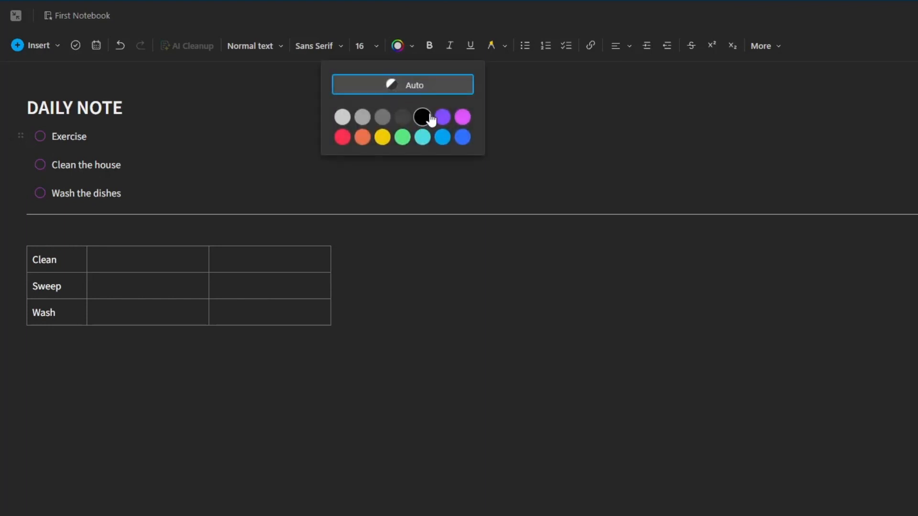
click(342, 117)
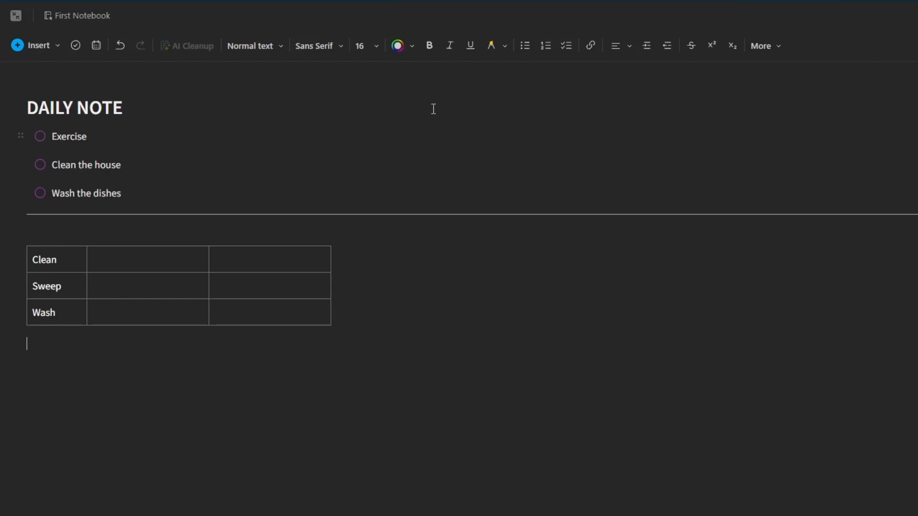
click(491, 50)
Step: Insert a divider below the table and enter the highlighted line "CLEANING AND WASHING" under it
click(48, 46)
click(71, 218)
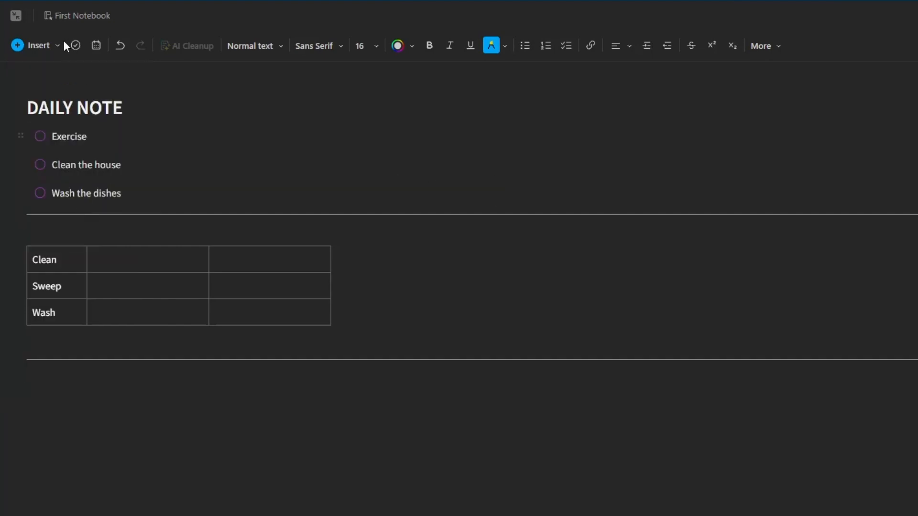
click(48, 46)
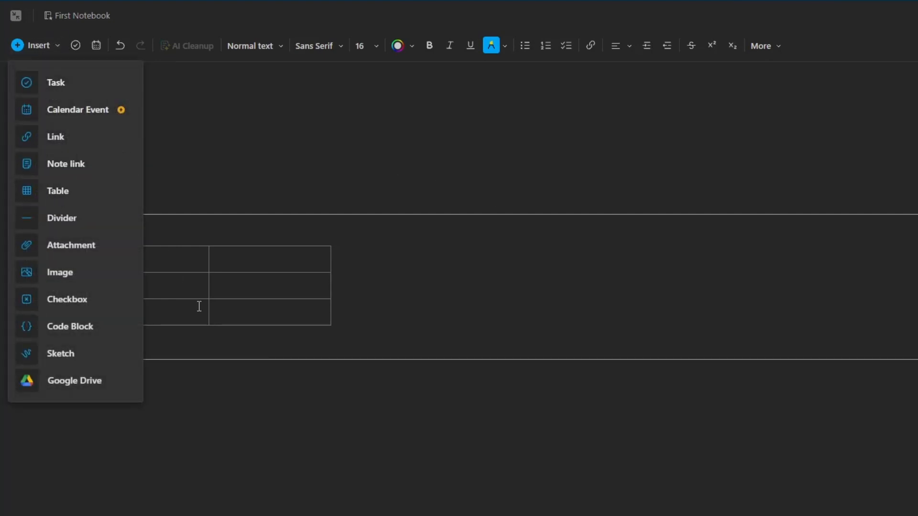
click(191, 408)
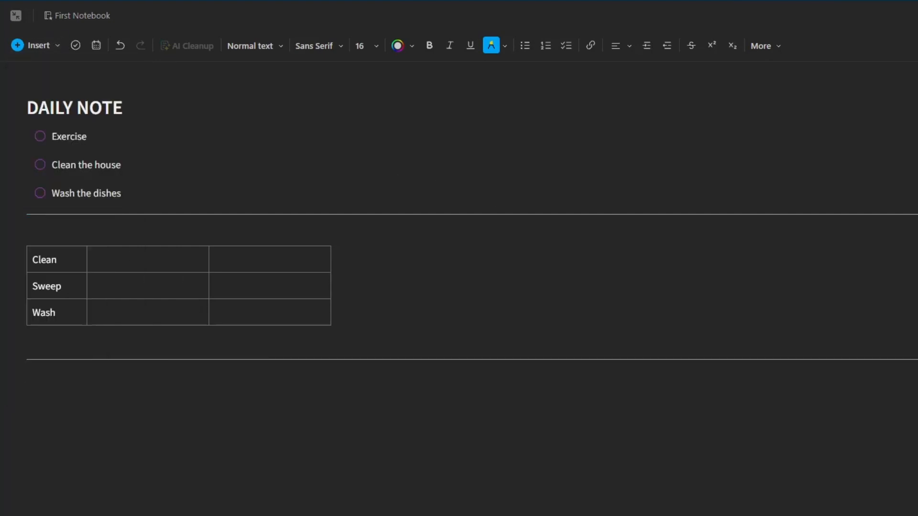
text(CLEANING)
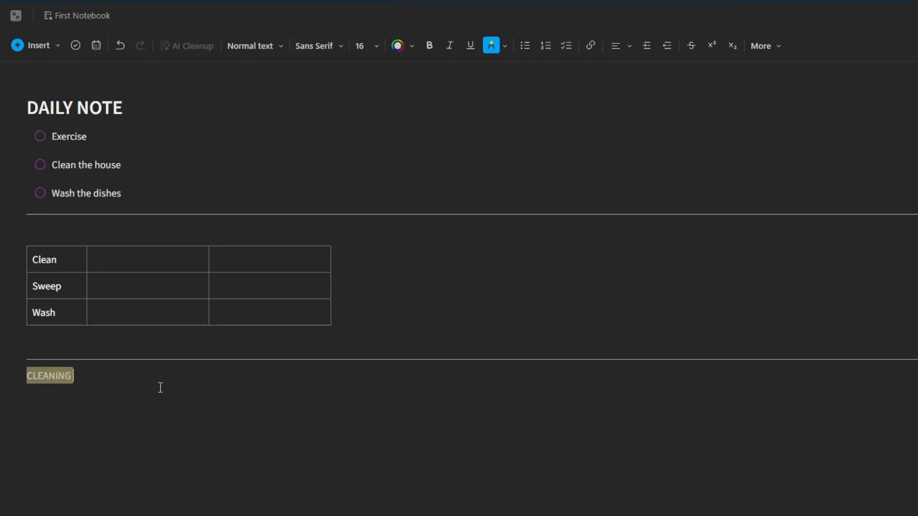
text( AND WASHING)
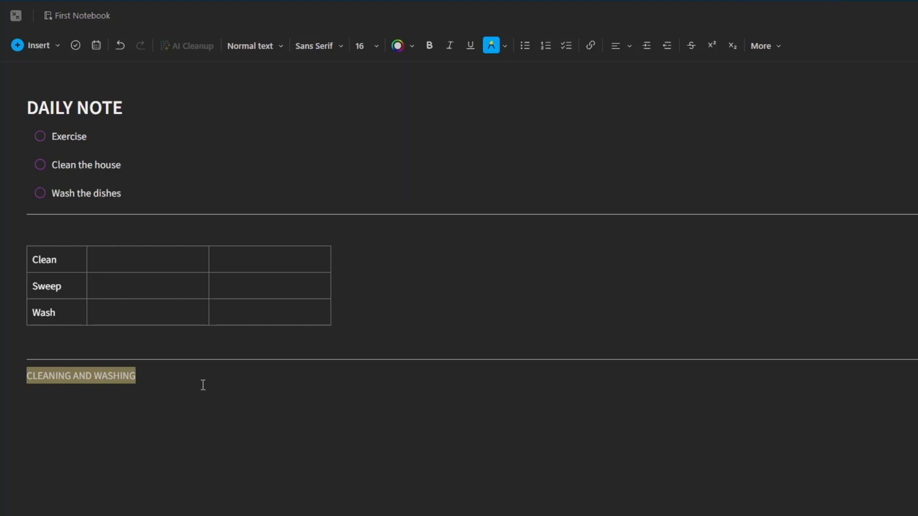
Step: Insert the anime character image below the "CLEANING AND WASHING" line and scale it down slightly
click(52, 47)
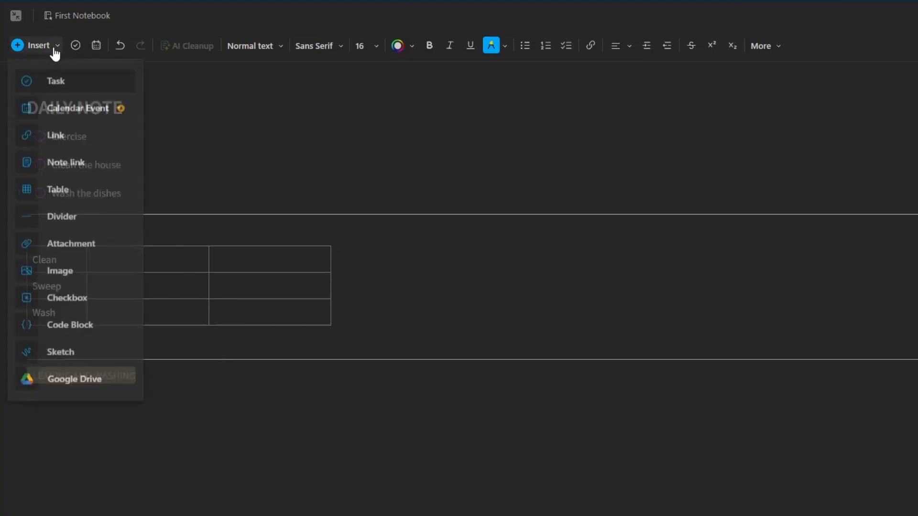
click(72, 279)
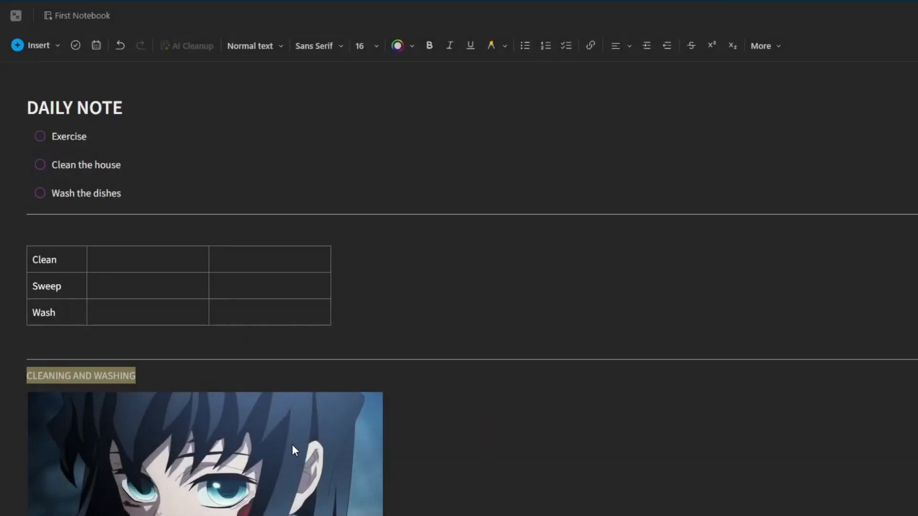
scroll(293, 446, down, 1)
click(370, 497)
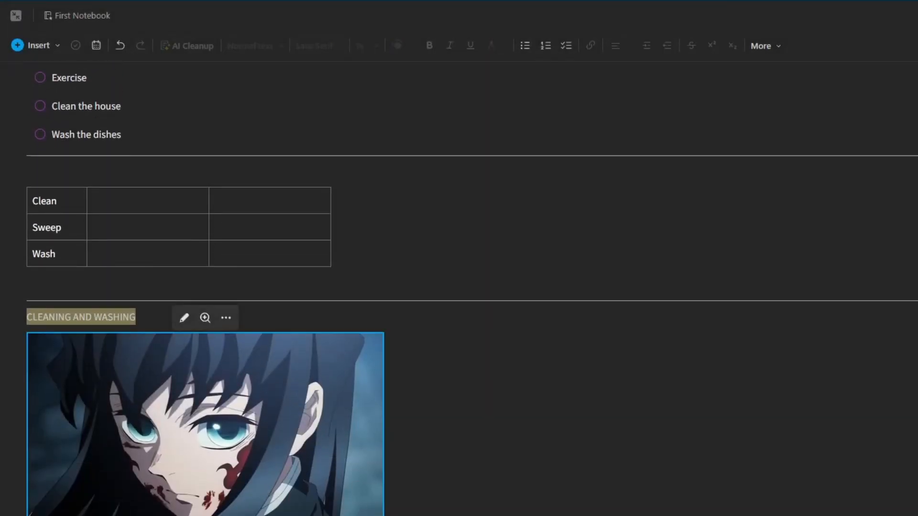
drag(383, 498, 289, 461)
scroll(290, 461, up, 1)
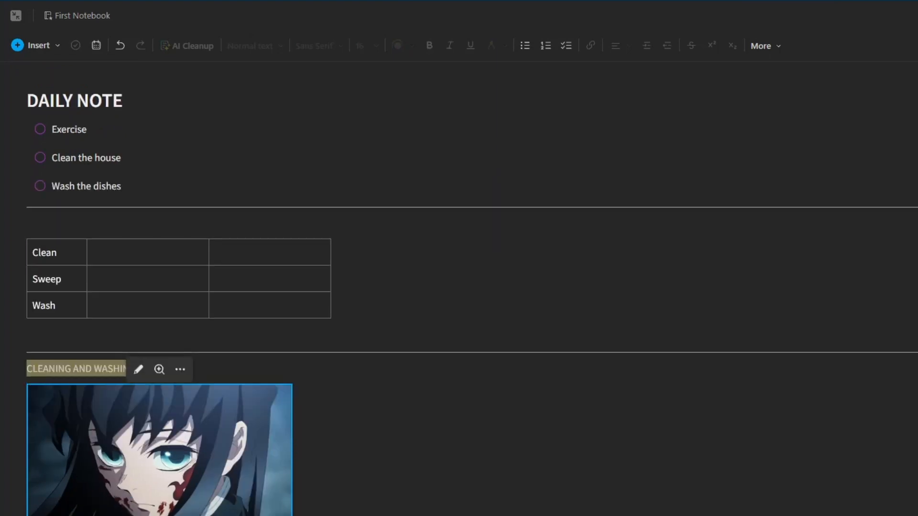
scroll(291, 421, down, 1)
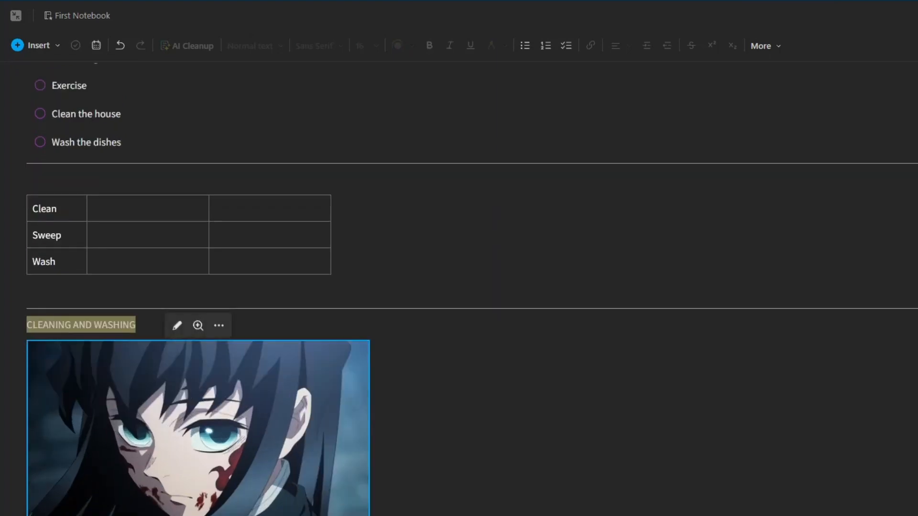
click(141, 326)
click(505, 51)
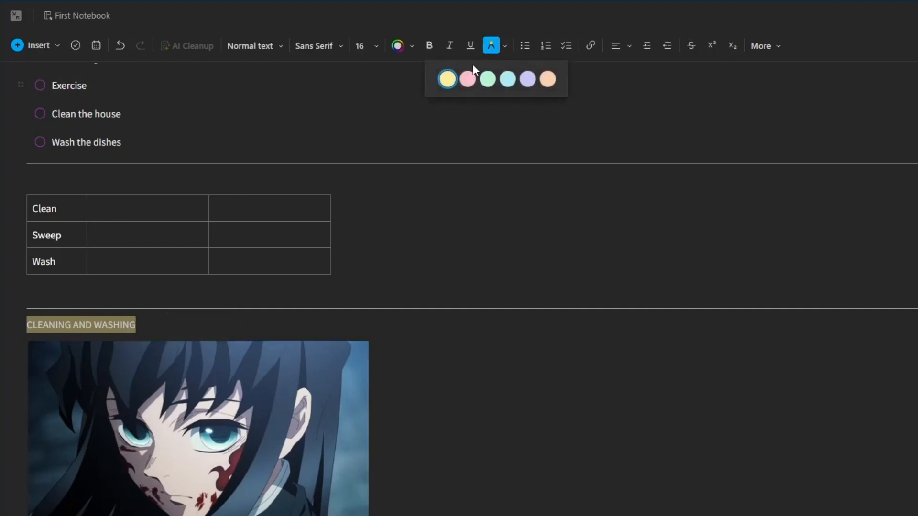
click(490, 53)
click(113, 326)
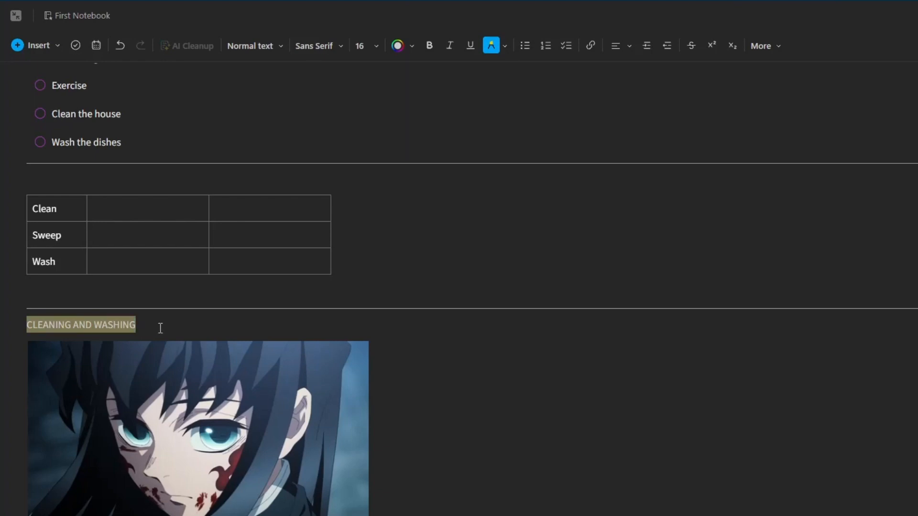
Step: Turn off highlighting at the end of the "CLEANING AND WASHING" line and add the text "MIST HASHIRA" after it
click(182, 326)
text(S)
key(BackSpace)
mouse_move(481, 67)
click(491, 45)
text(MIST HASHIRA)
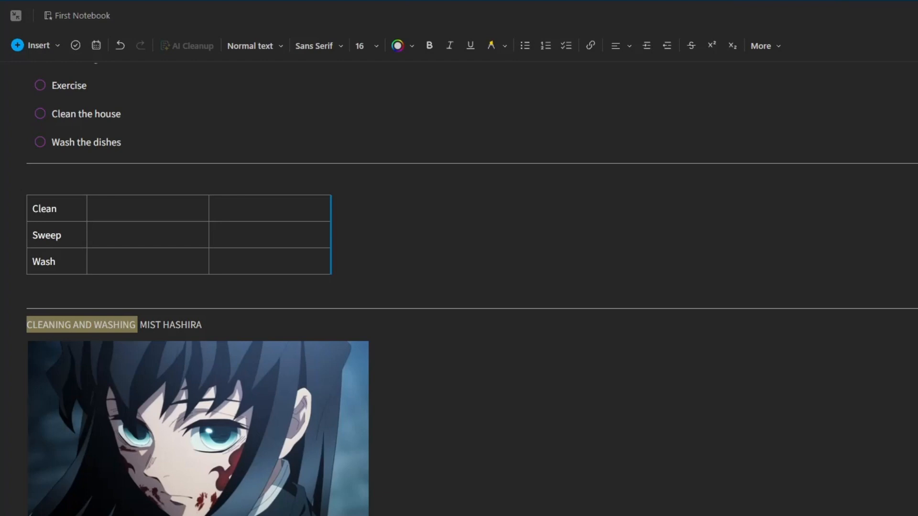
Step: Change the text colour of "MIST HASHIRA" to blue
drag(203, 325, 144, 327)
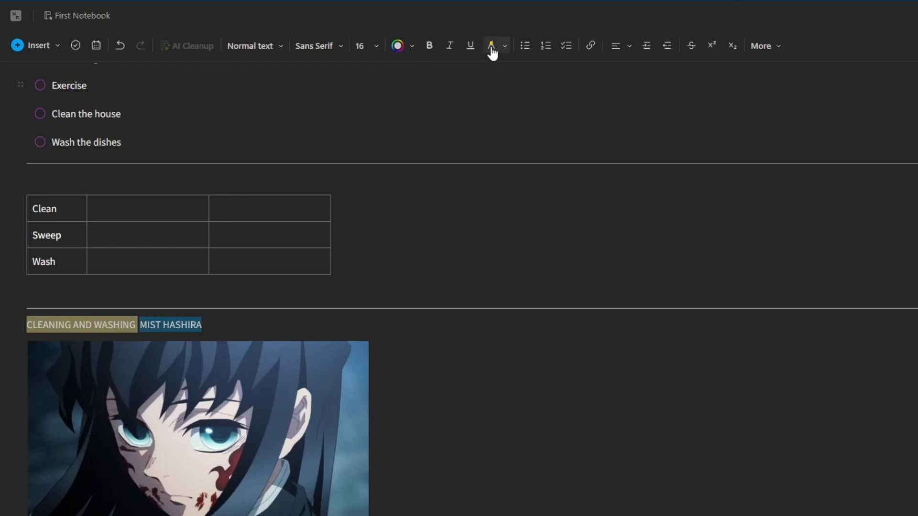
click(404, 54)
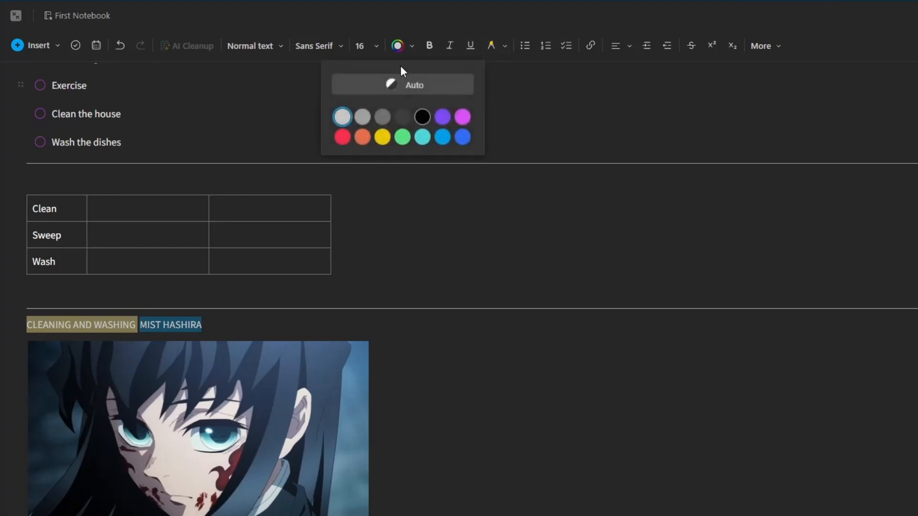
click(444, 138)
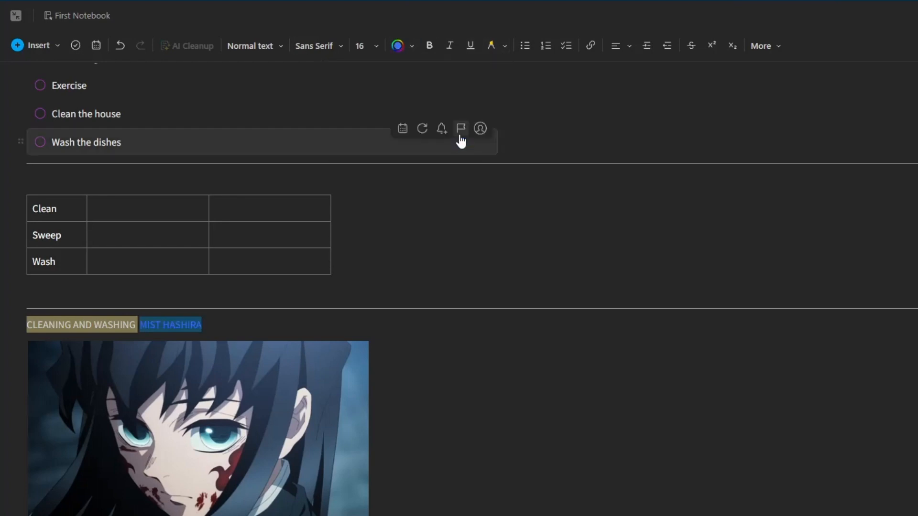
Step: Try to switch the text colour to yellow at the end of the "MIST HASHIRA" text
click(215, 326)
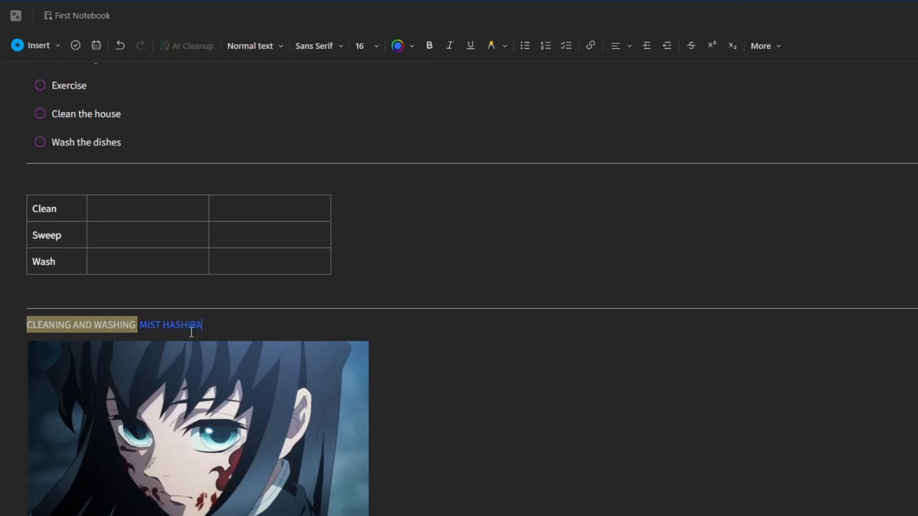
click(410, 51)
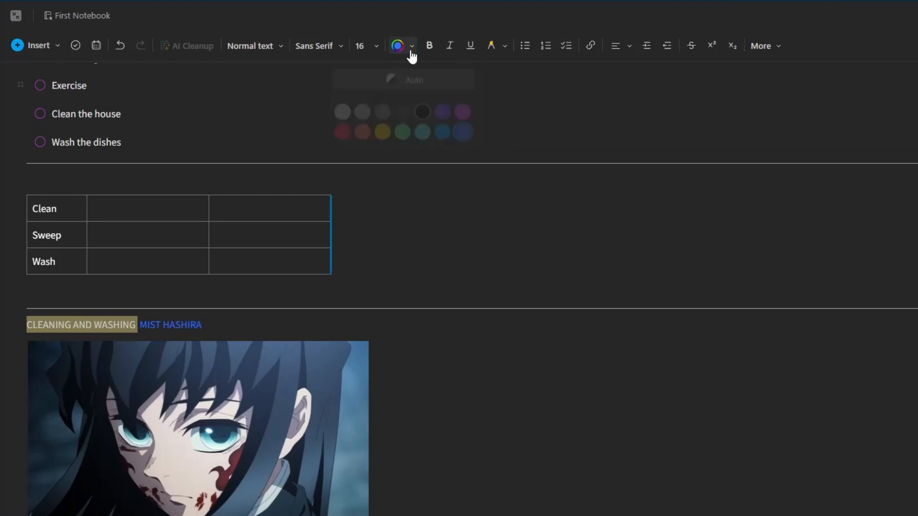
click(381, 137)
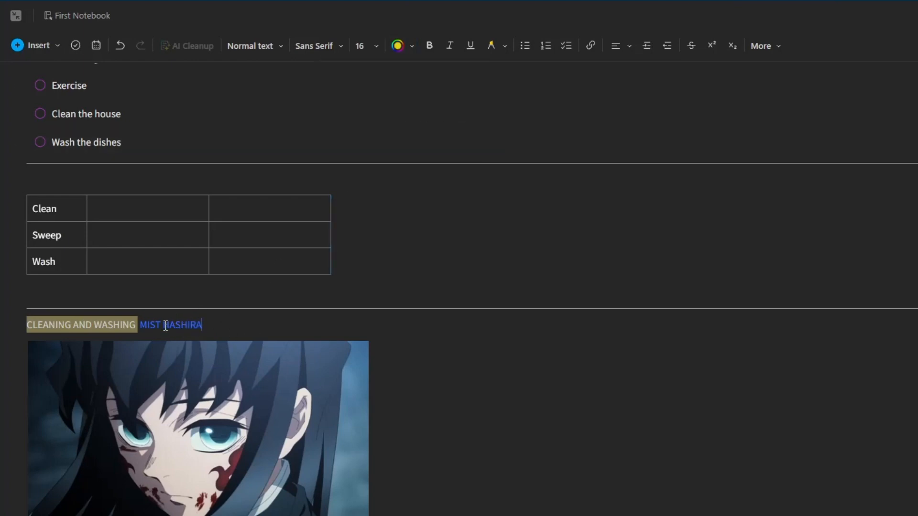
Step: Change the text colour of "MIST HASHIRA" to the lighter blue and deselect the text
drag(141, 325, 213, 325)
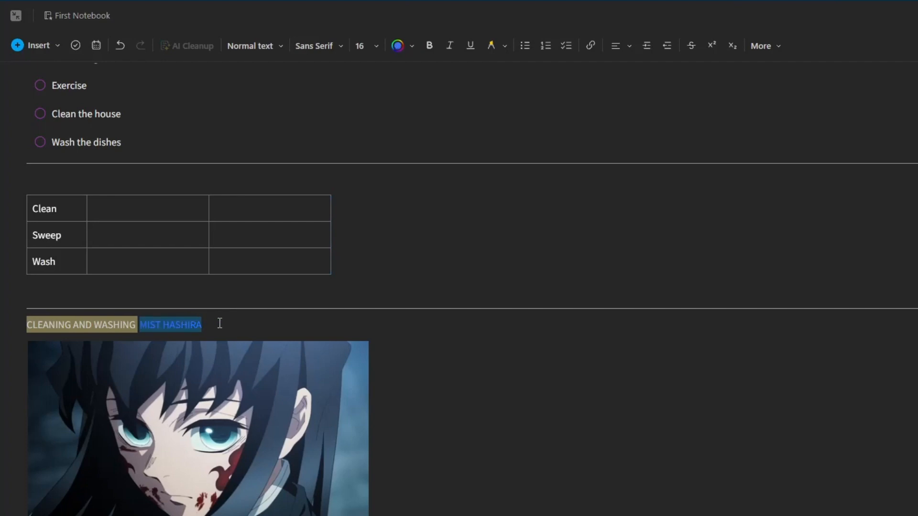
click(410, 52)
click(444, 136)
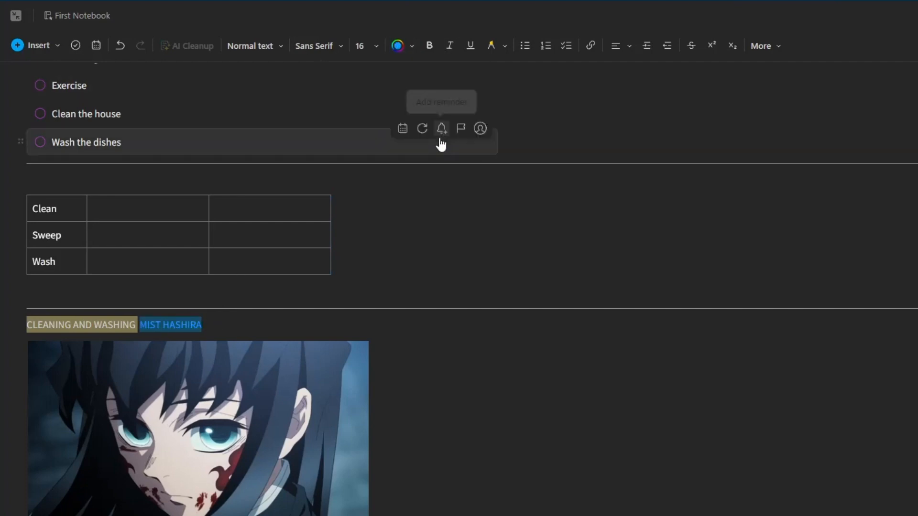
click(232, 326)
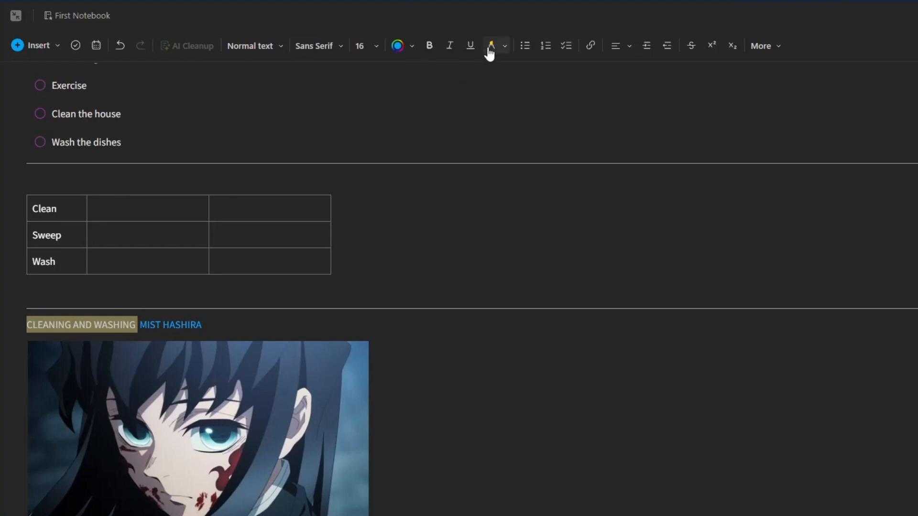
Step: Highlight the words "MIST HASHIRA" in a pinkish red
drag(205, 329, 145, 332)
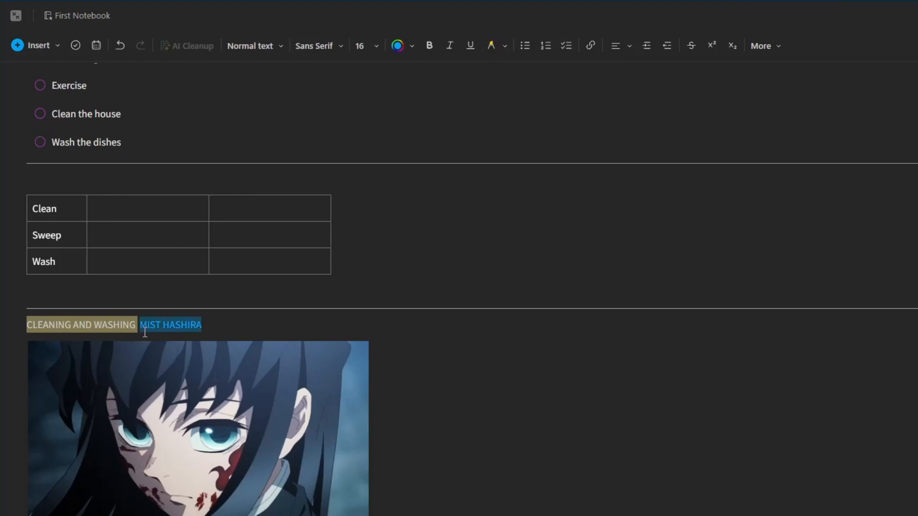
click(492, 48)
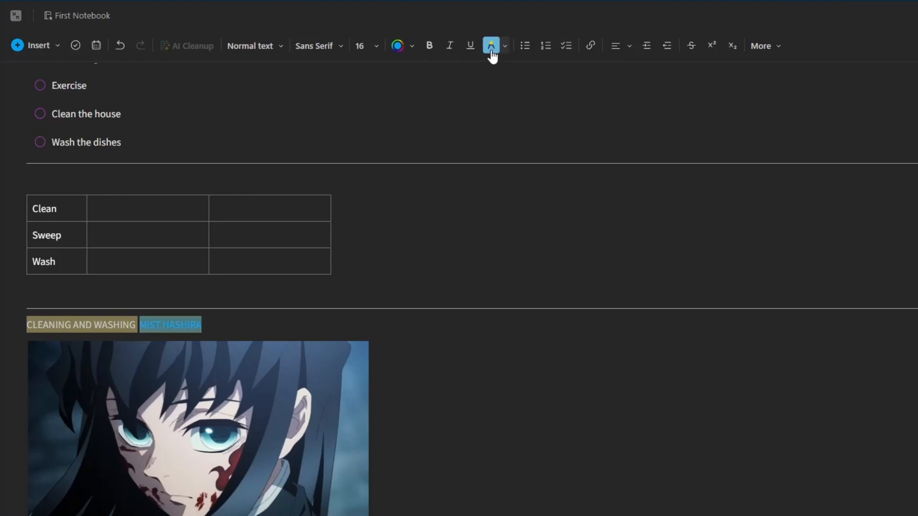
click(492, 50)
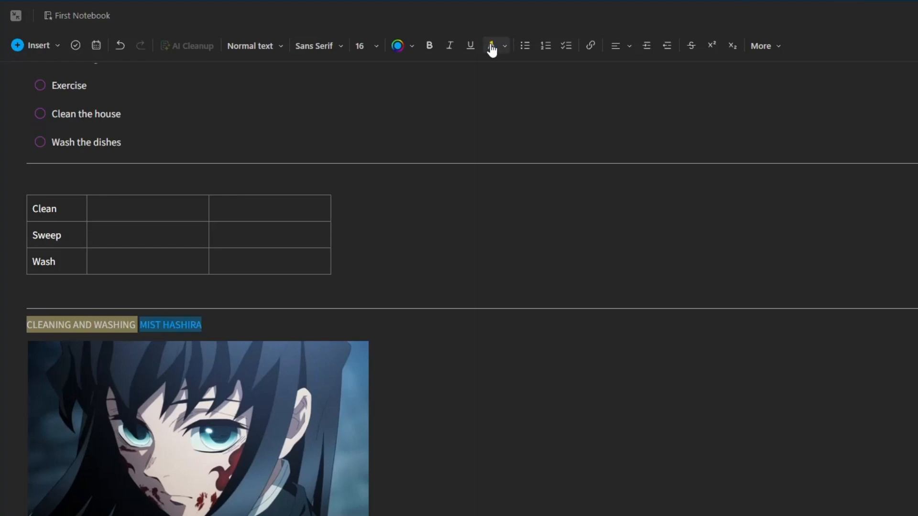
click(492, 48)
click(505, 46)
click(469, 82)
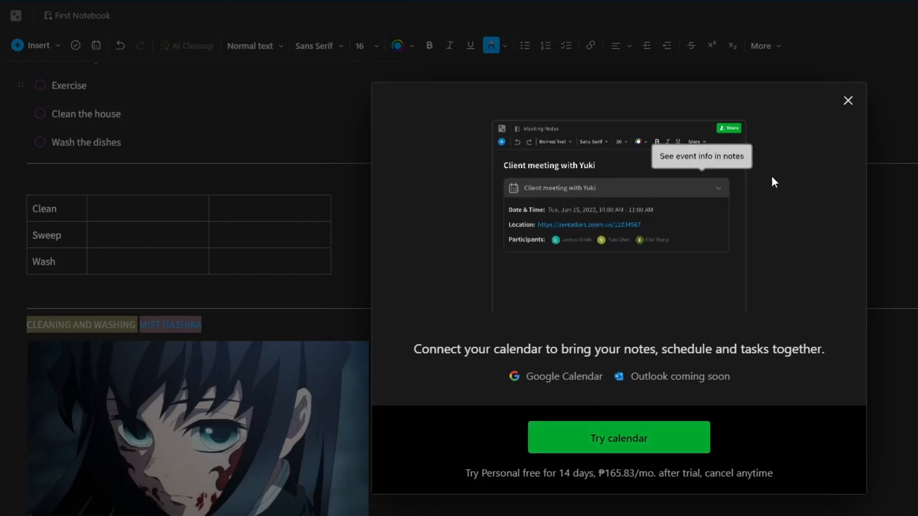
Step: Dismiss the calendar connection offer and place the cursor on the empty line below the image
click(849, 103)
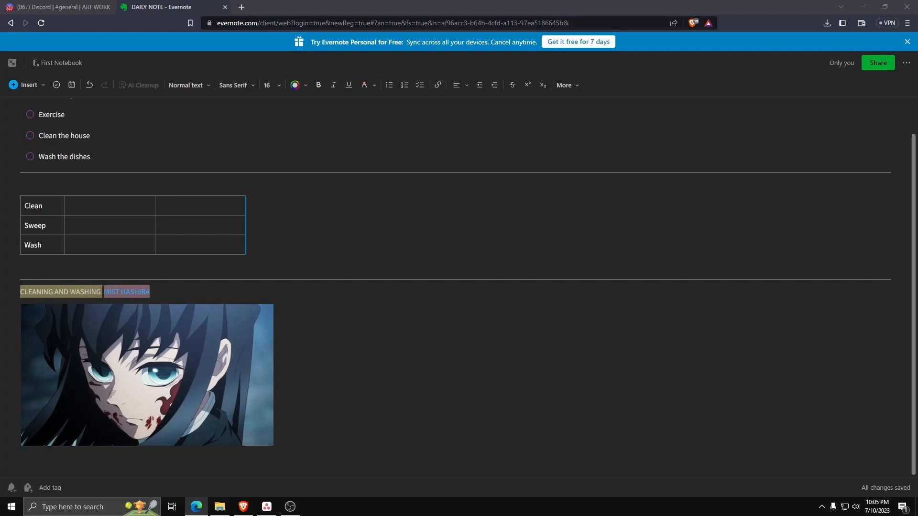
click(20, 458)
key(alt+Tab)
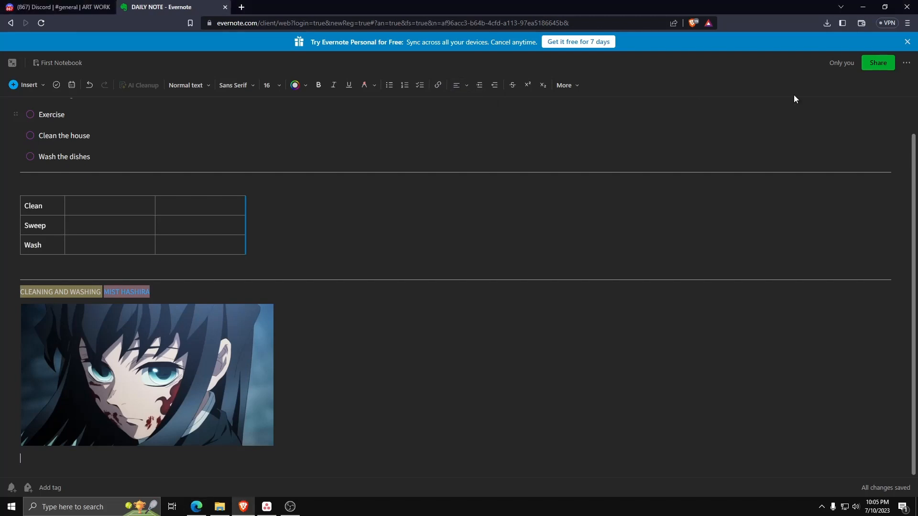
Step: Review the sharing options of the DAILY NOTE note, close them, and open the note's additional actions
click(877, 62)
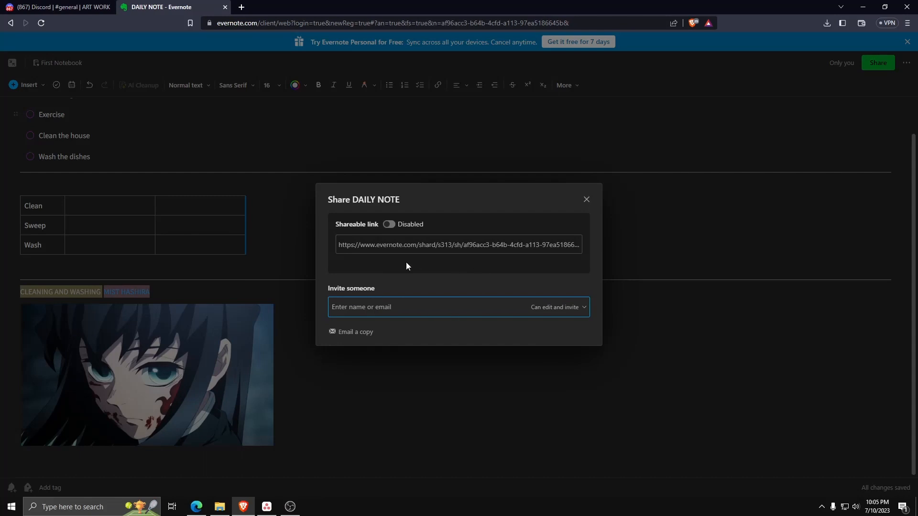
click(196, 507)
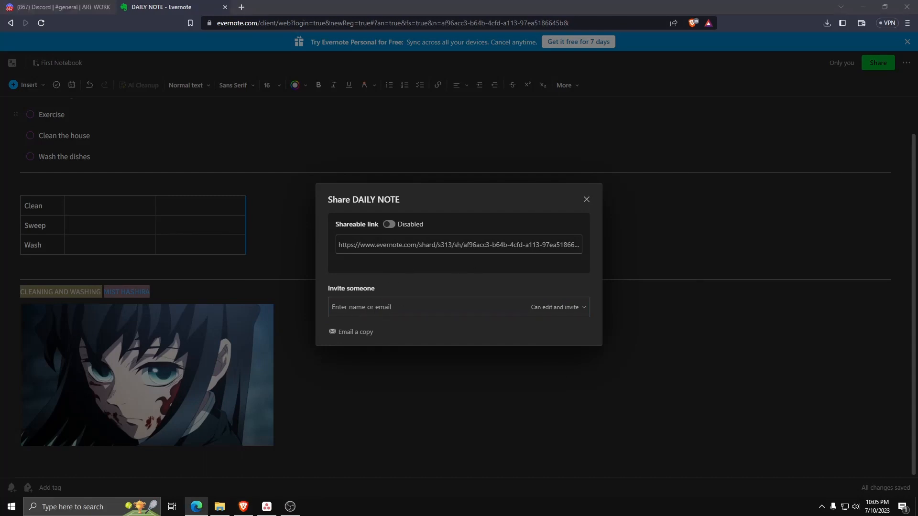
key(alt+Tab)
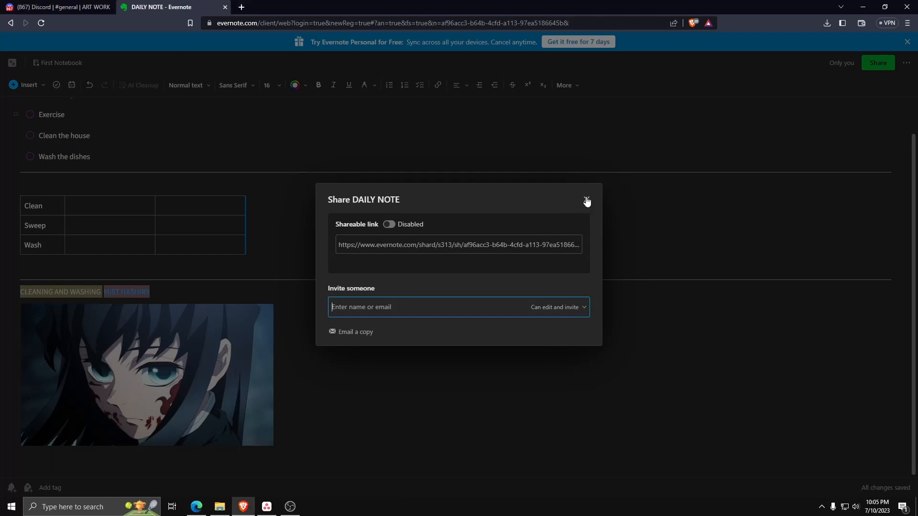
key(alt+Tab)
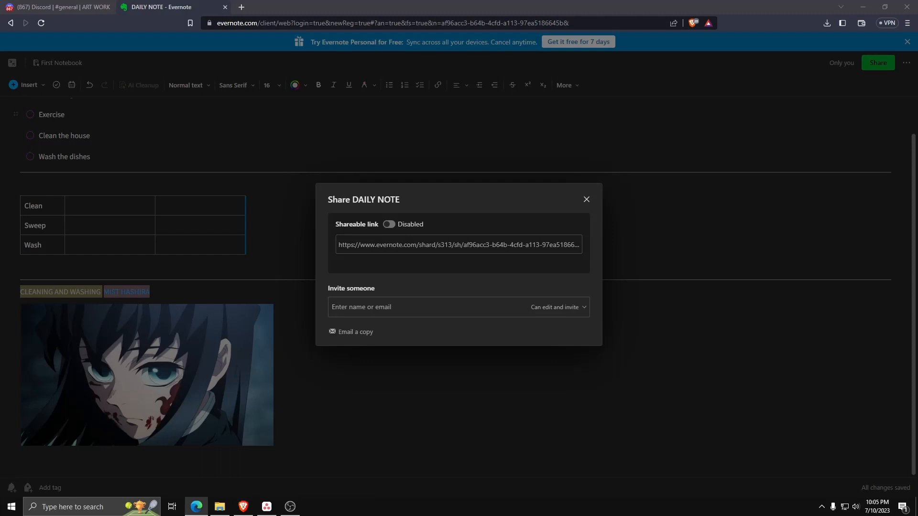
key(alt+Tab)
click(587, 199)
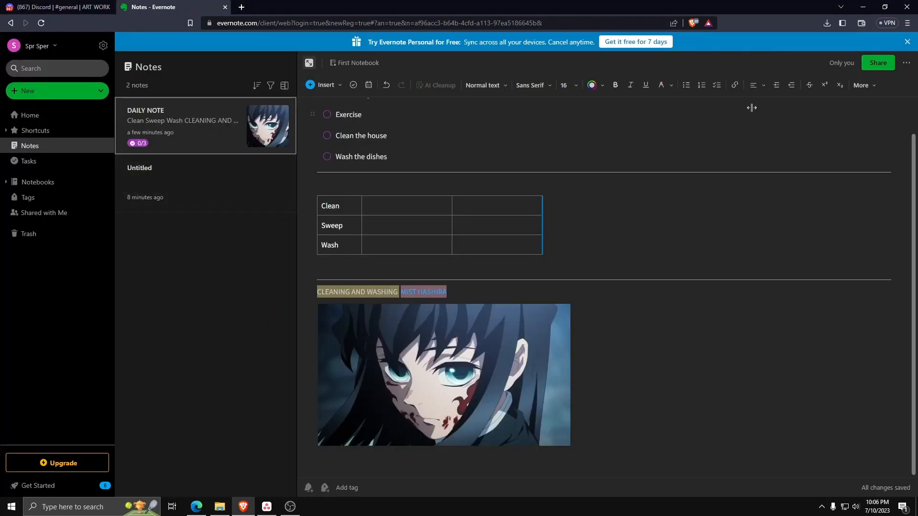
mouse_move(601, 137)
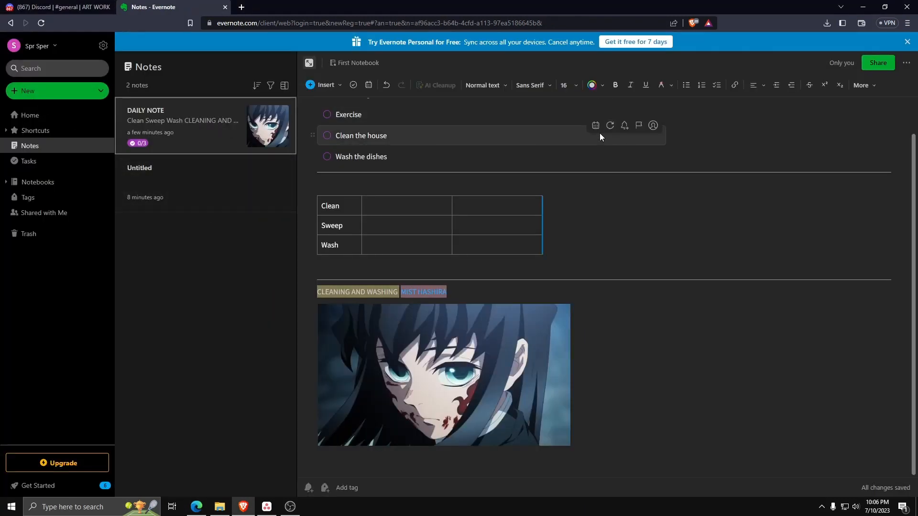
click(906, 64)
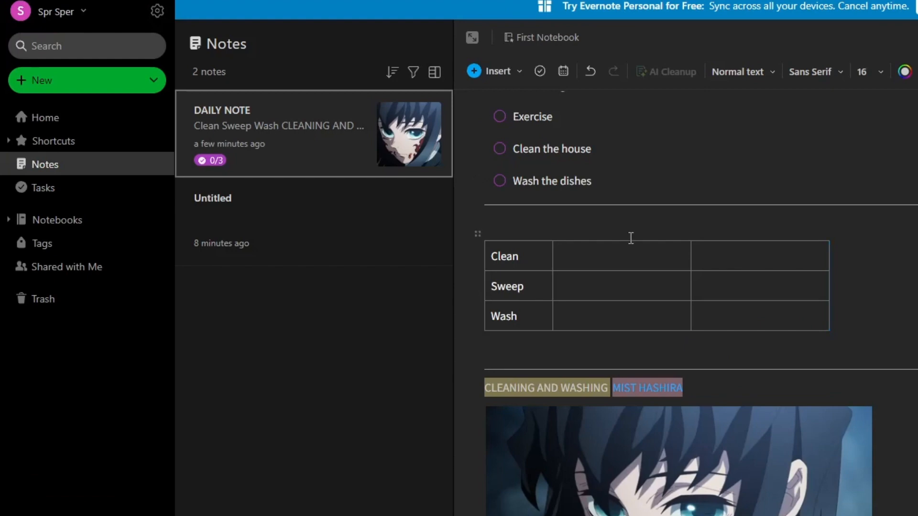
Step: Start a new task in "Things to do" and name it "WORK MEETING"
click(84, 84)
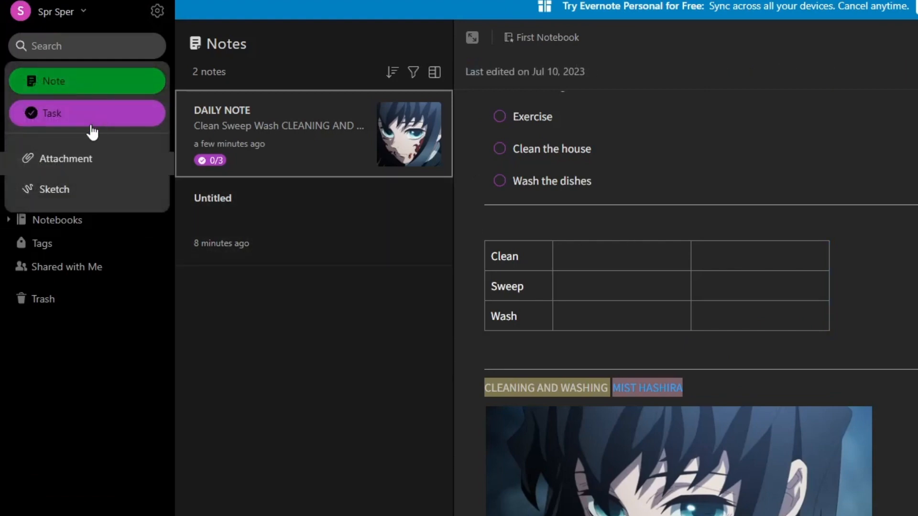
click(75, 113)
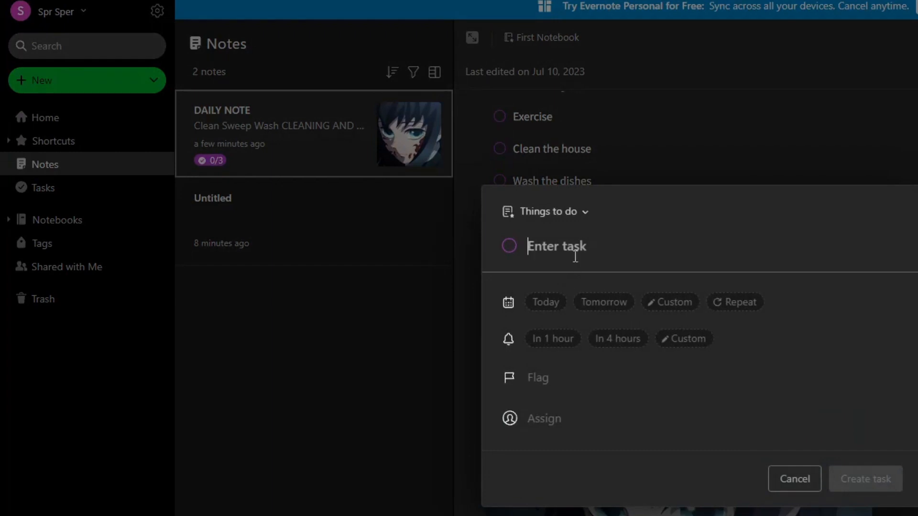
text(WORK)
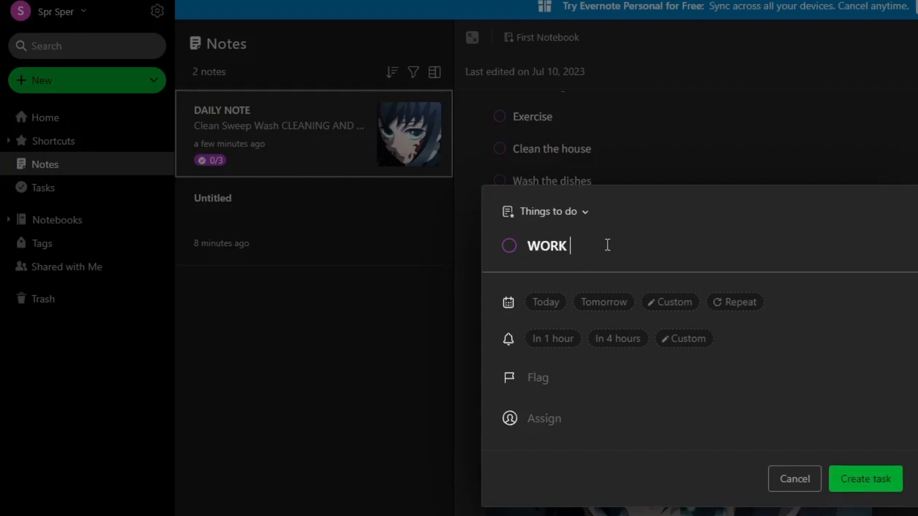
text( MEETING)
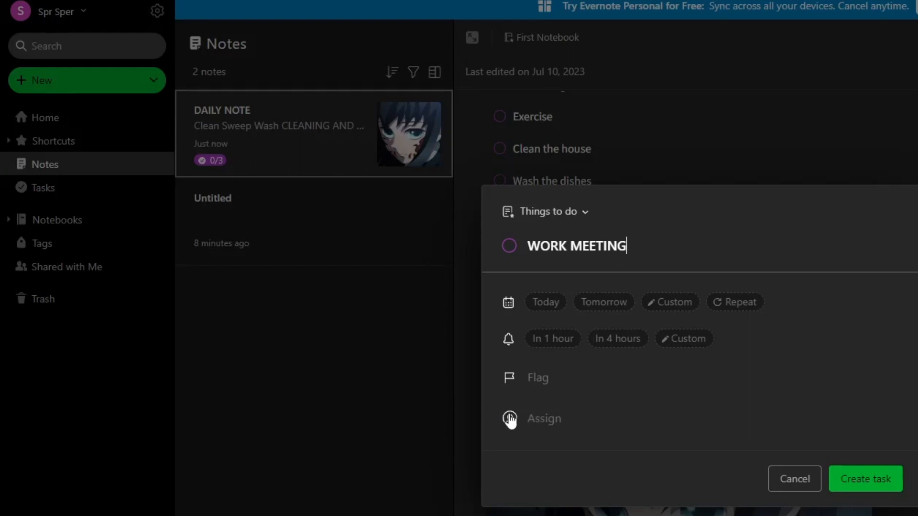
Step: Open the notebooks overview and locate the option for adding a new notebook
click(96, 220)
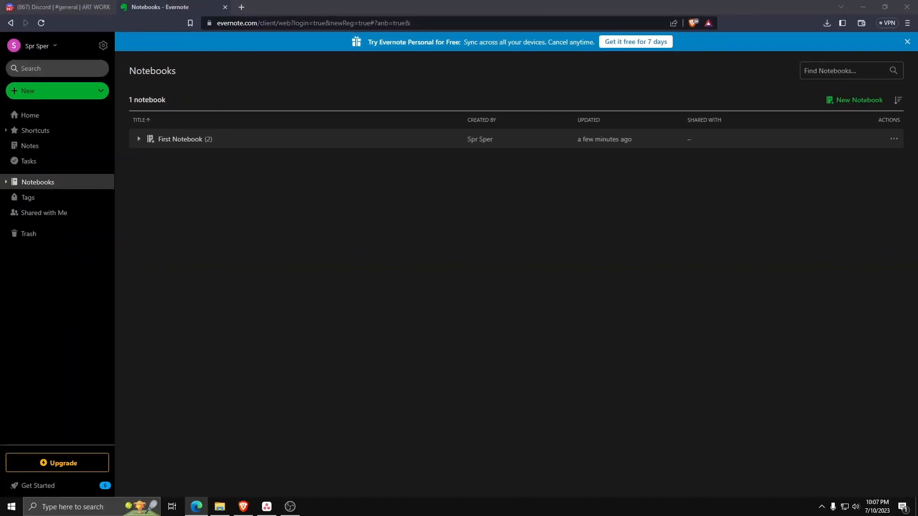
click(232, 195)
mouse_move(99, 183)
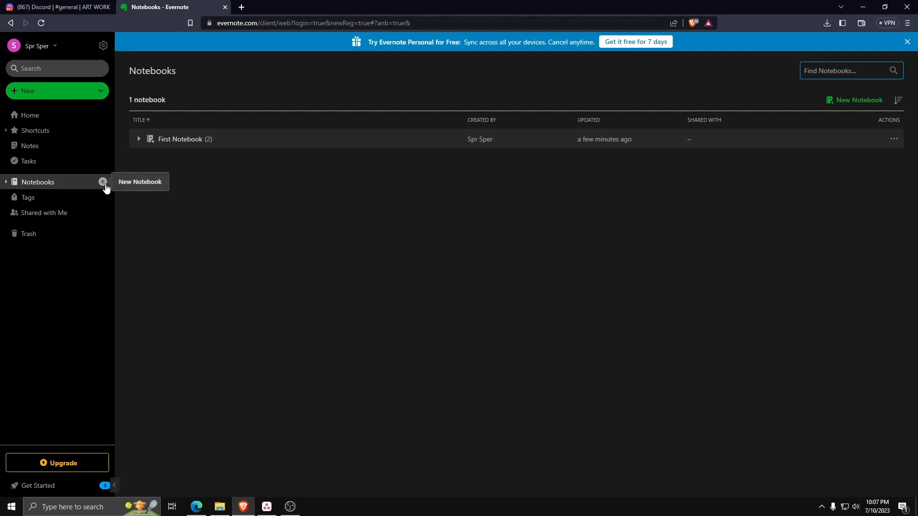
key(alt+Tab)
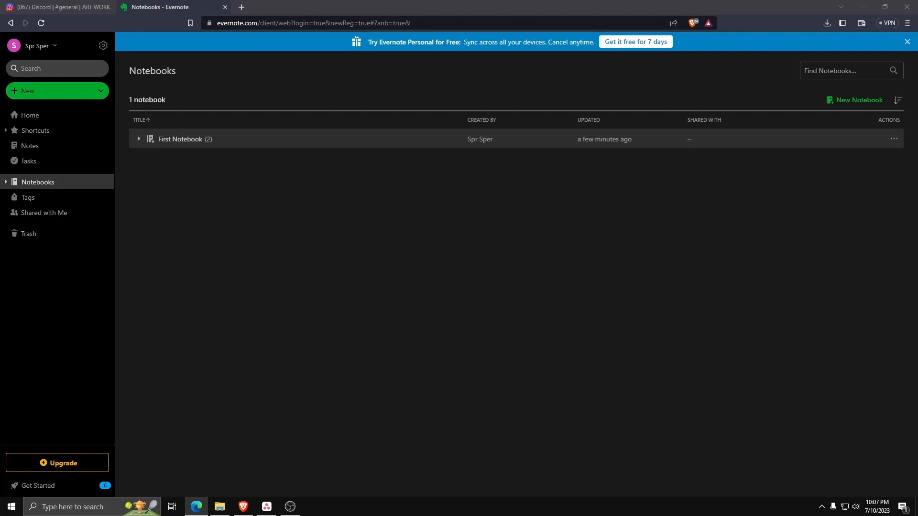
click(142, 197)
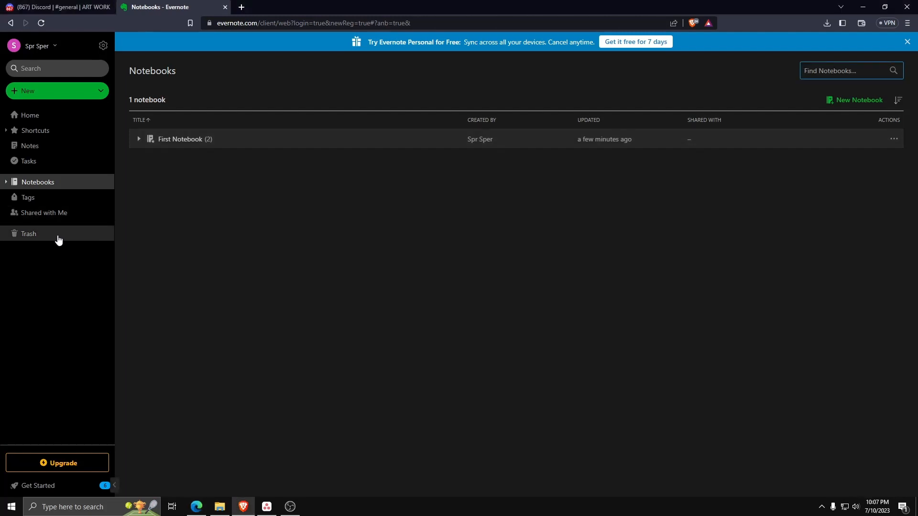
key(alt+Tab)
key(alt+Tab)
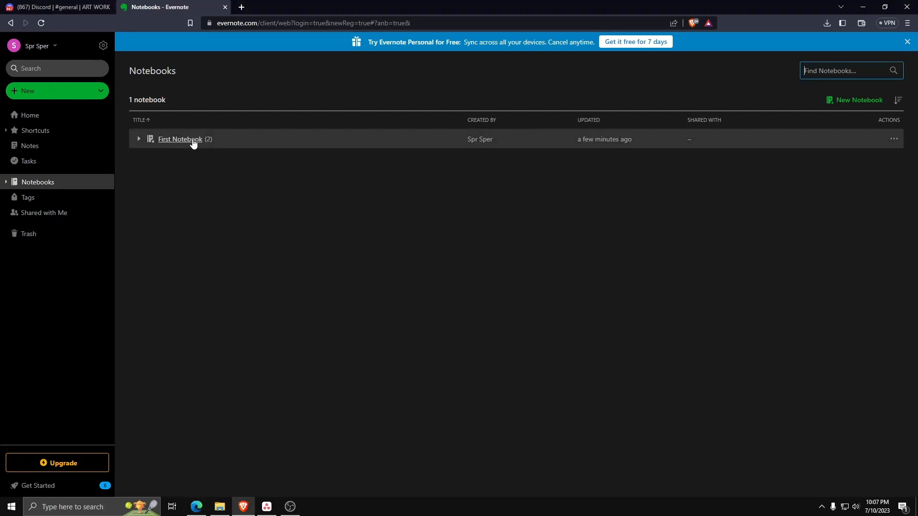
key(alt+Tab)
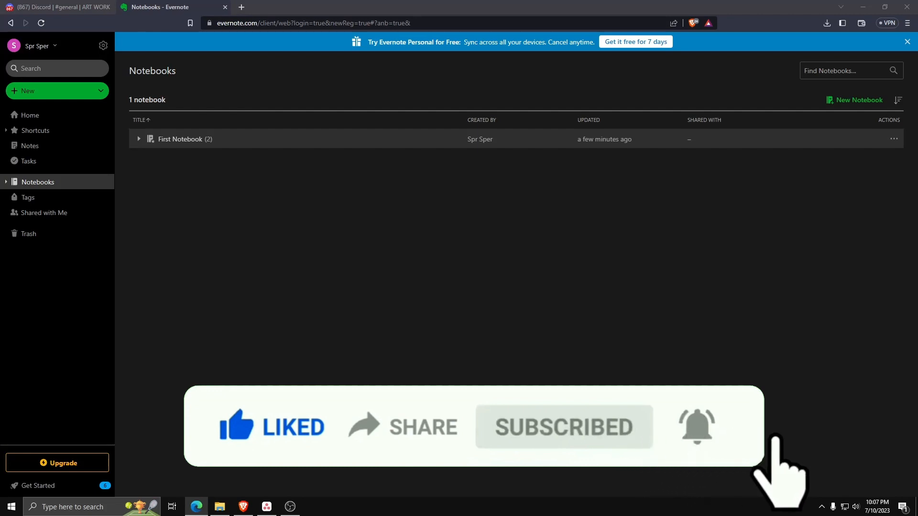
click(334, 315)
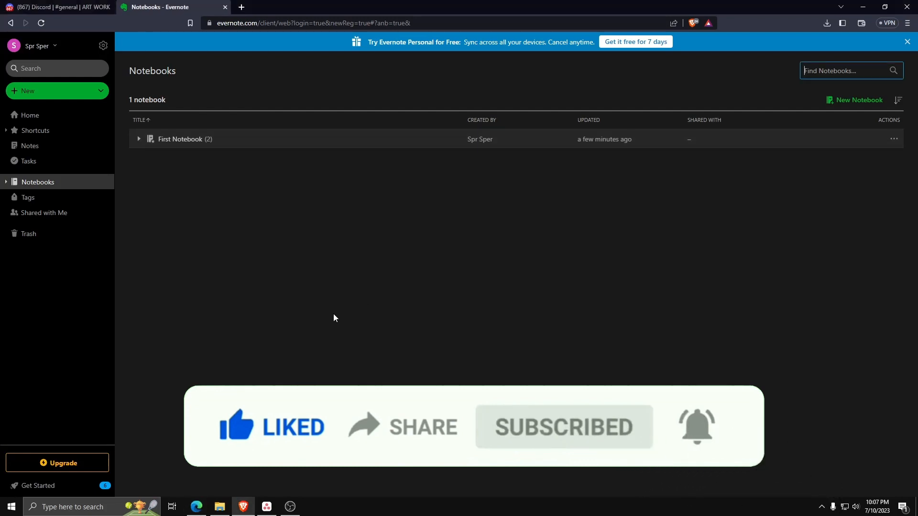
click(294, 510)
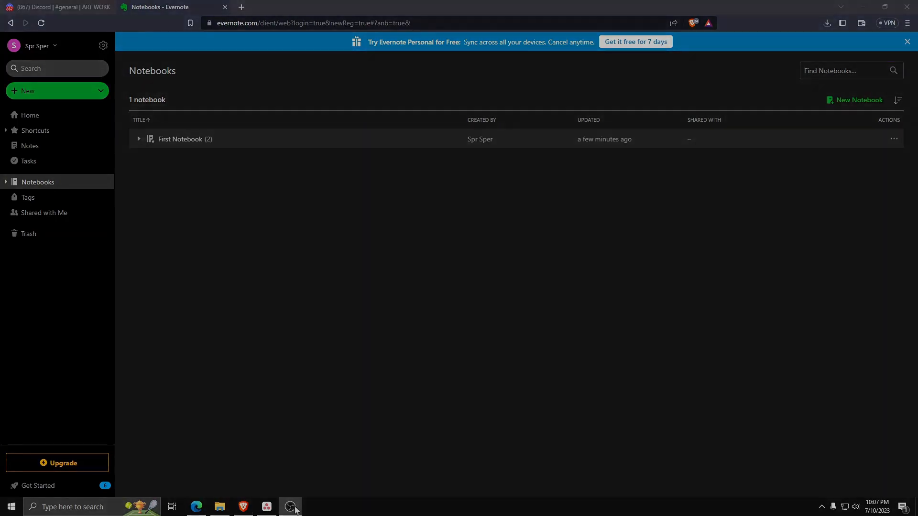